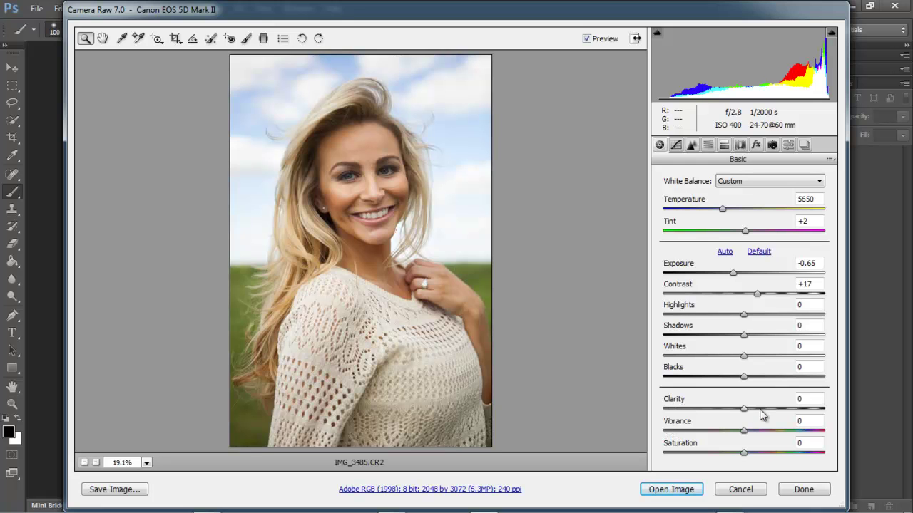
Soften the portrait with Clarity -100 and switch the open button to Open Object
{"action": "left_click_drag", "start_coordinate": [746, 409], "coordinate": [820, 403]}
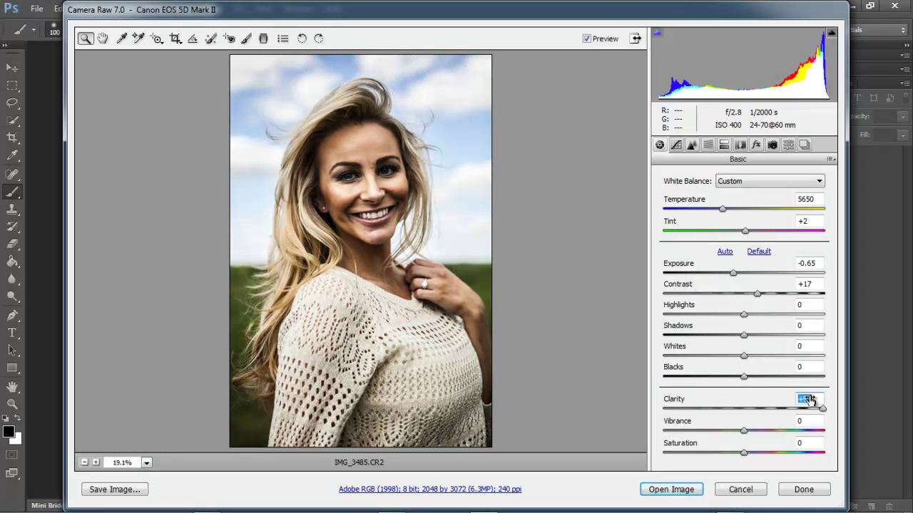
{"action": "type", "text": "-100"}
{"action": "key", "text": "Return"}
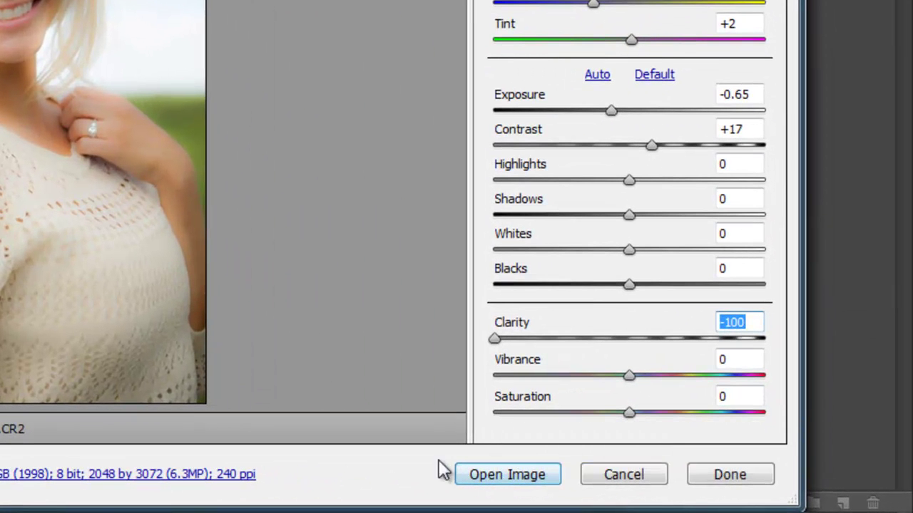
{"action": "key", "text": "shift"}
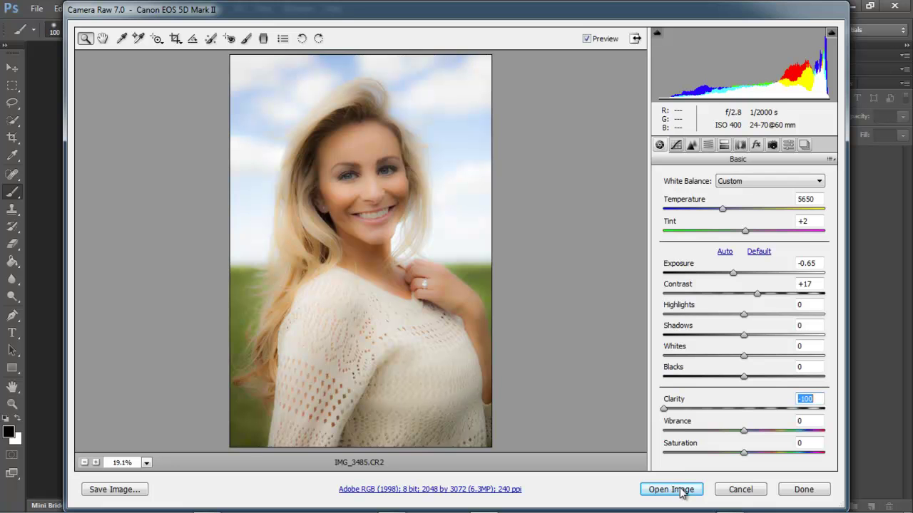
{"action": "key", "text": "shift"}
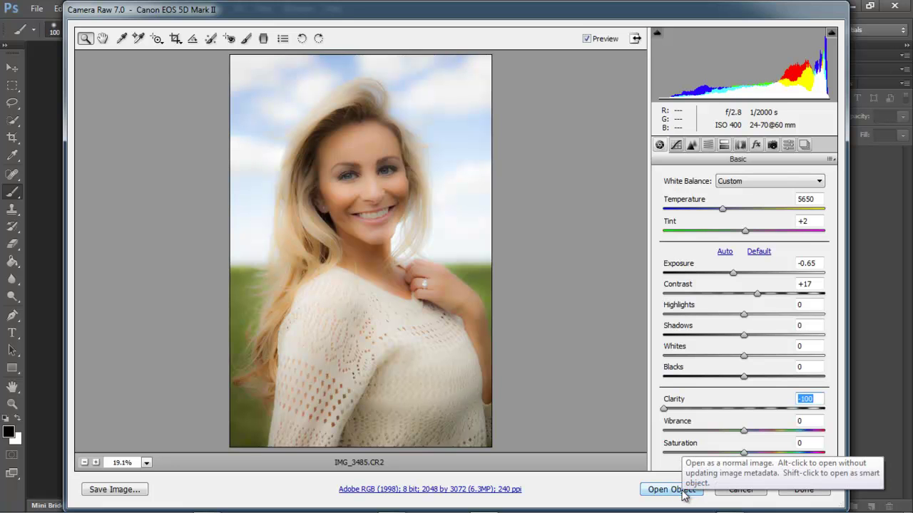
Open the photo as a smart object and duplicate it with New Smart Object via Copy
{"action": "left_click", "coordinate": [682, 492], "text": "shift"}
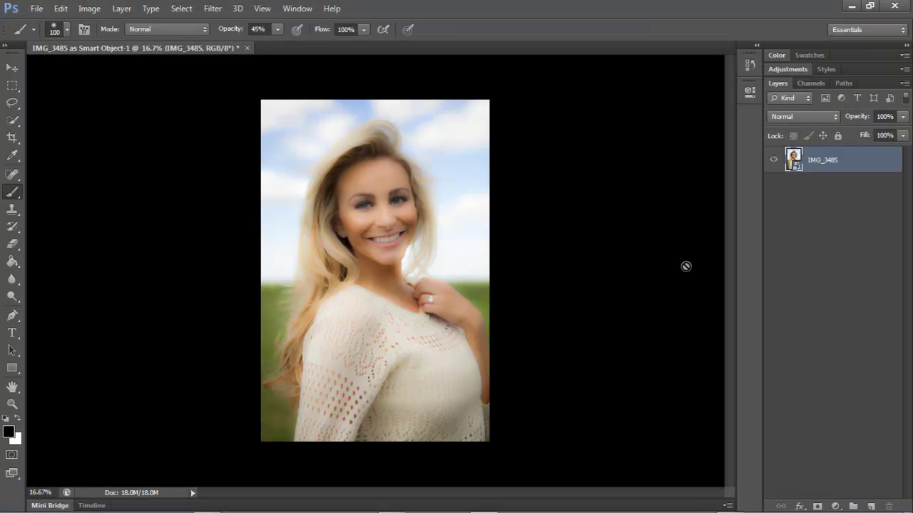
{"action": "right_click", "coordinate": [845, 169]}
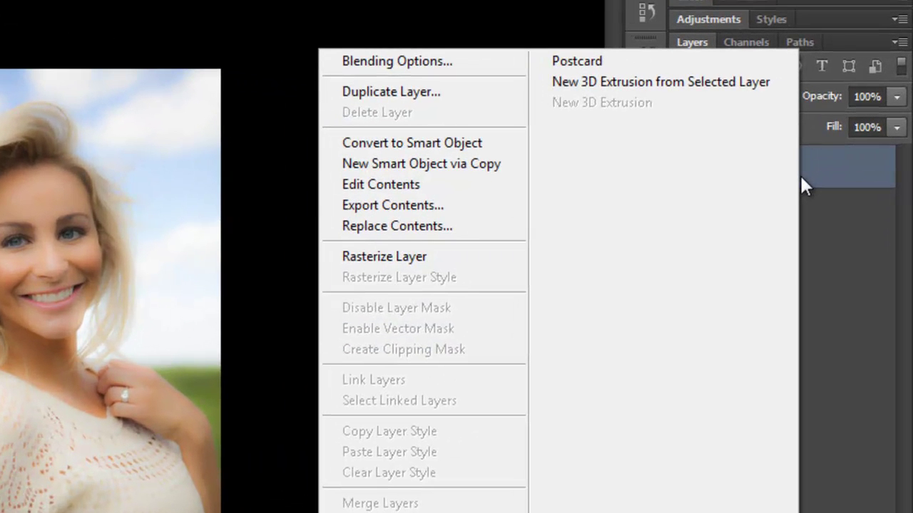
{"action": "left_click", "coordinate": [493, 165]}
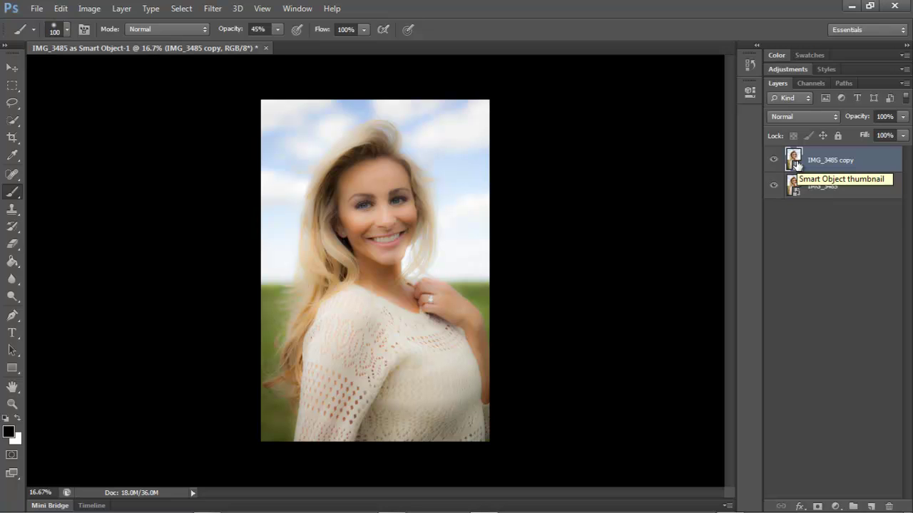
Reset the IMG_3485 copy's Clarity to 0 in its Camera Raw settings
{"action": "double_click", "coordinate": [797, 163]}
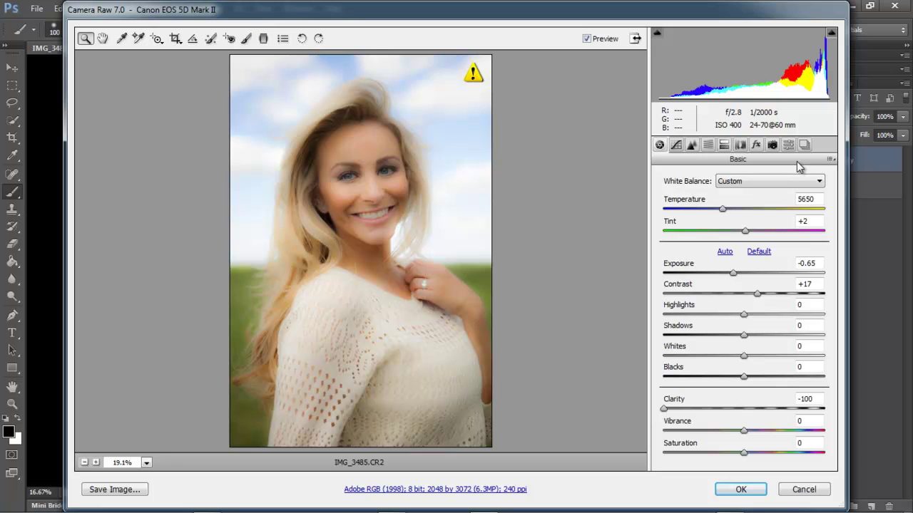
{"action": "left_click", "coordinate": [813, 400]}
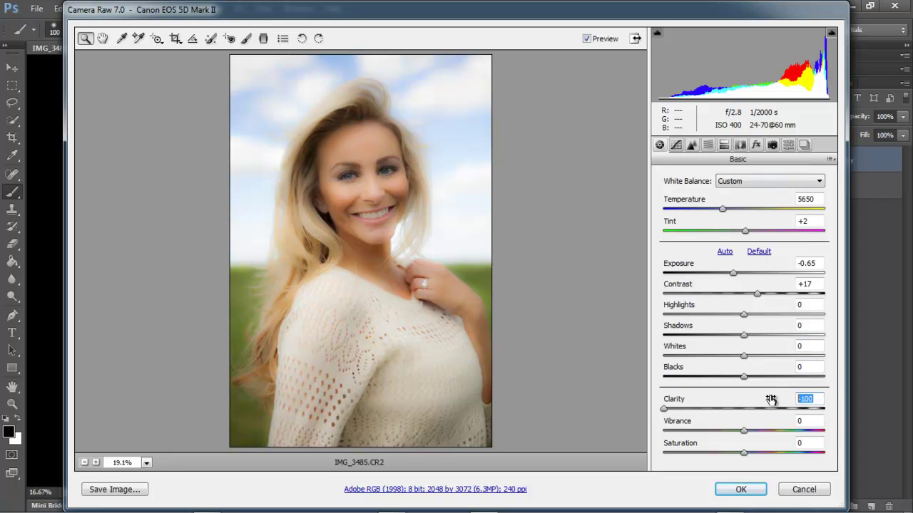
{"action": "key", "text": "BackSpace"}
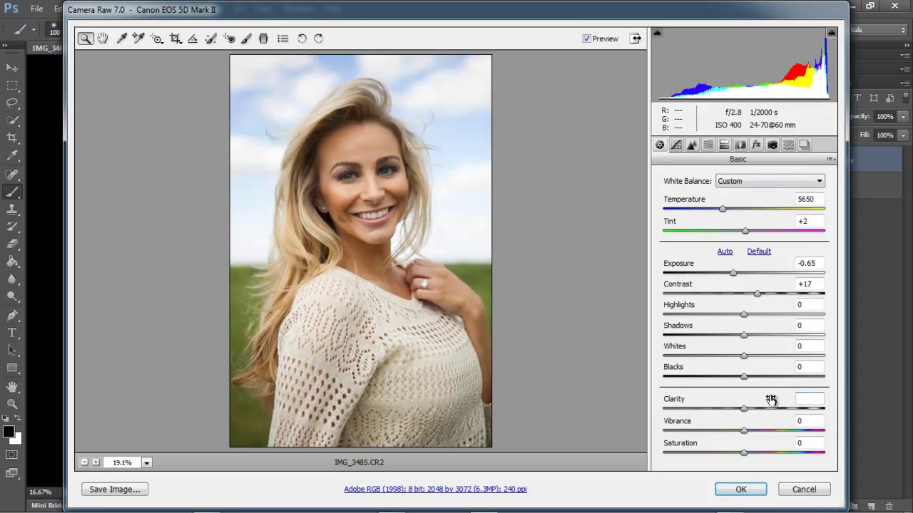
{"action": "left_click", "coordinate": [741, 491]}
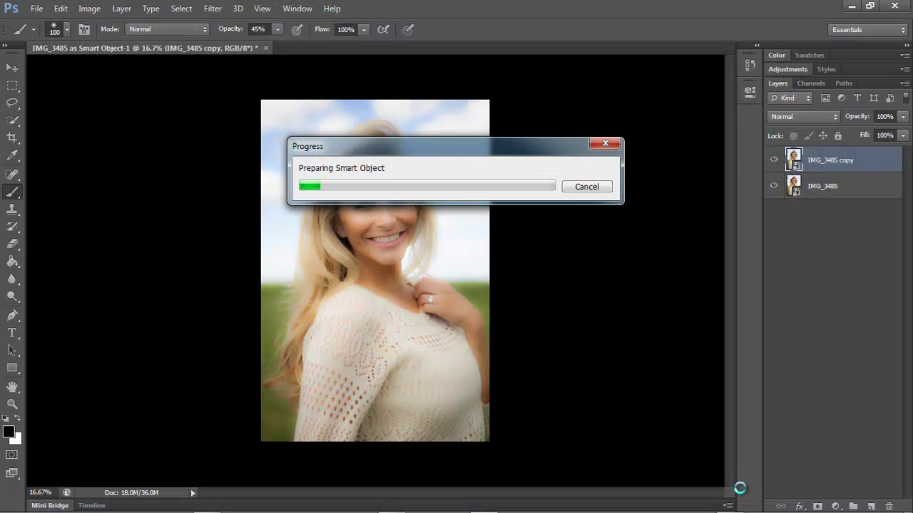
Zoom to 50% on her face and add a white layer mask to IMG_3485 copy
{"action": "key", "text": "ctrl+plus"}
{"action": "key", "text": "ctrl+plus"}
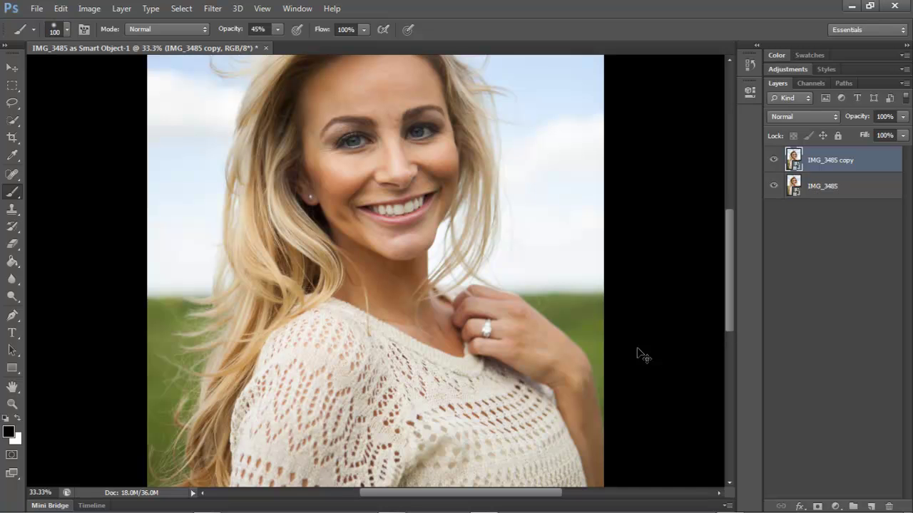
{"action": "key", "text": "ctrl+plus"}
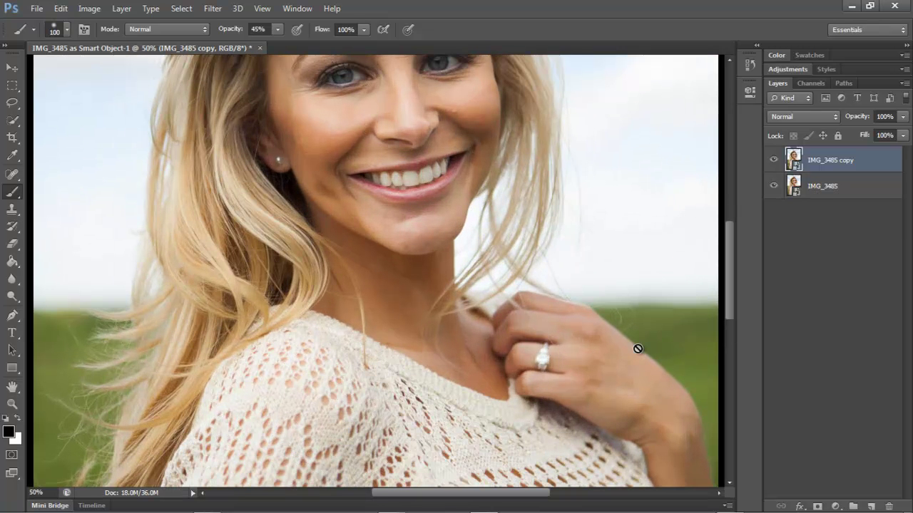
{"action": "left_click_drag", "start_coordinate": [469, 139], "coordinate": [533, 299]}
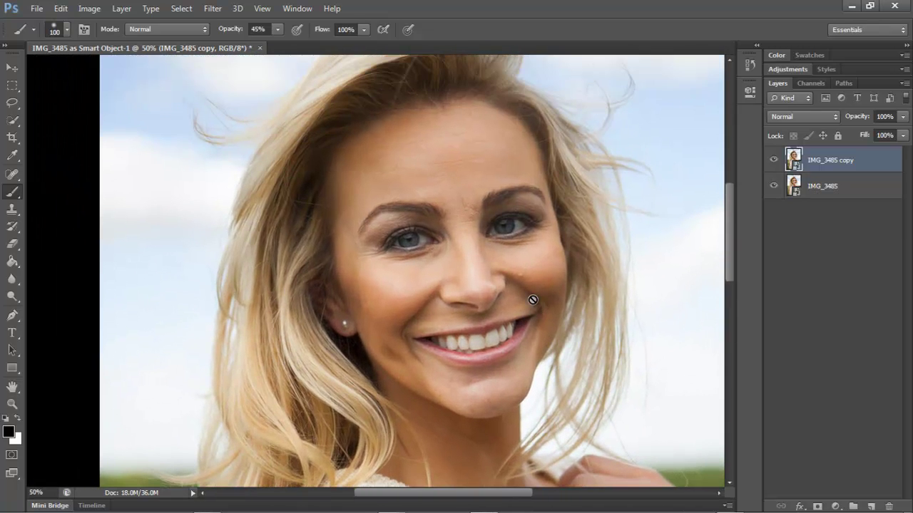
{"action": "left_click", "coordinate": [818, 507]}
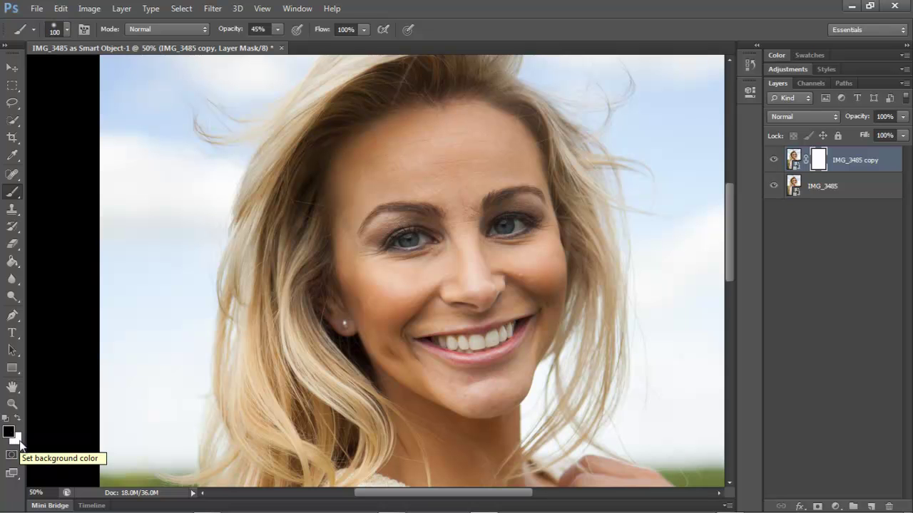
Paint black on the mask over the forehead and chin with a 90 px brush
{"action": "key", "text": "bracketright"}
{"action": "key", "text": "bracketright"}
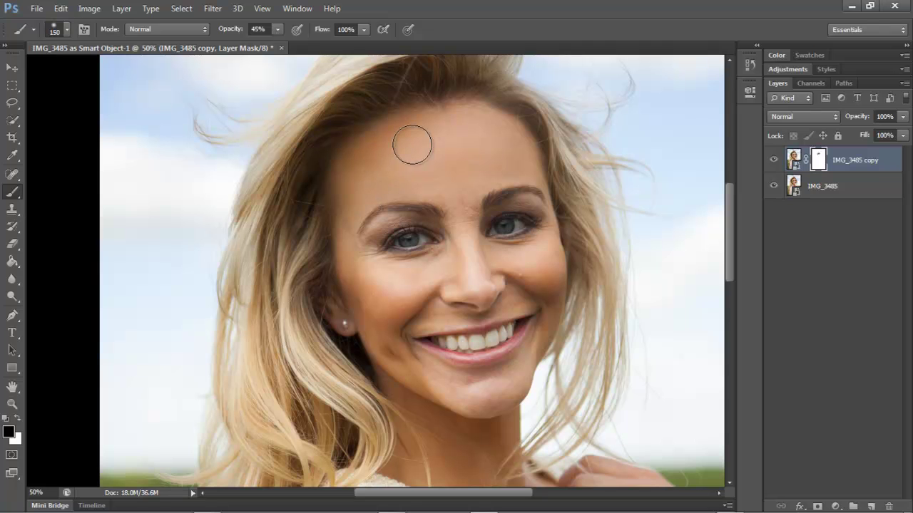
{"action": "key", "text": "bracketleft"}
{"action": "key", "text": "bracketleft"}
{"action": "key", "text": "bracketleft"}
{"action": "left_click_drag", "start_coordinate": [444, 257], "coordinate": [554, 264]}
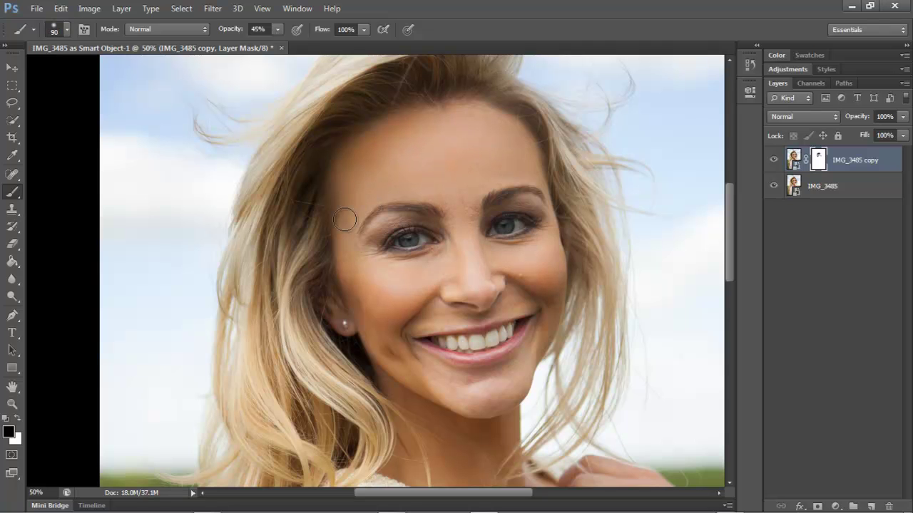
{"action": "mouse_move", "coordinate": [424, 377]}
{"action": "left_mouse_down"}
{"action": "mouse_move", "coordinate": [523, 356]}
{"action": "mouse_move", "coordinate": [460, 390]}
{"action": "left_mouse_up"}
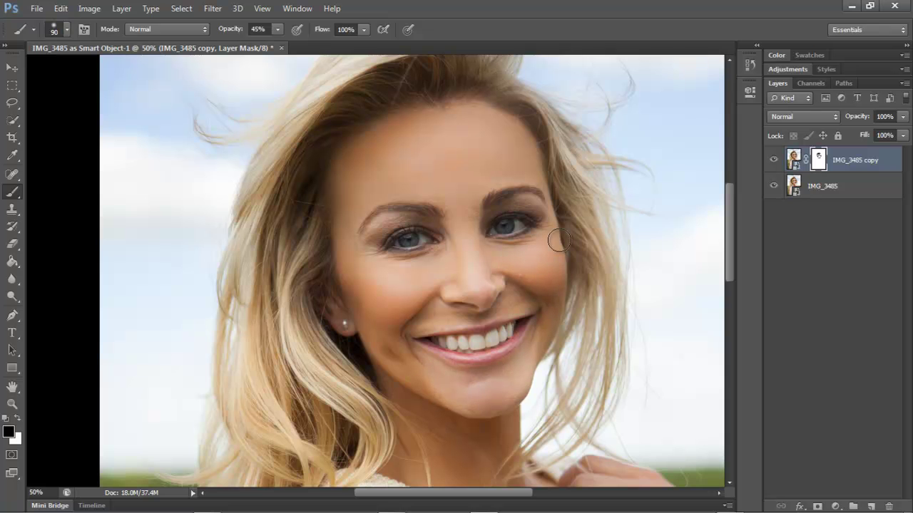
{"action": "scroll", "coordinate": [518, 367], "scroll_direction": "down", "scroll_amount": 5}
{"action": "scroll", "coordinate": [458, 380], "scroll_direction": "right", "scroll_amount": 5}
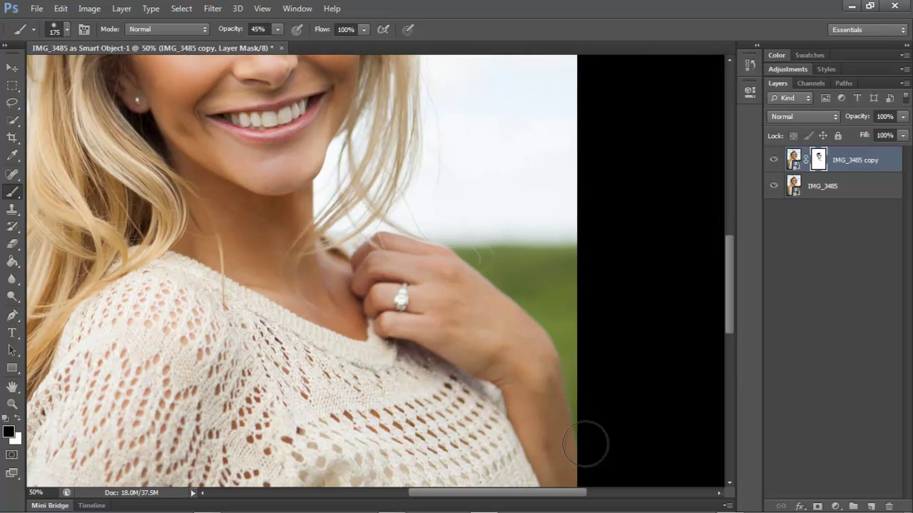
{"action": "scroll", "coordinate": [428, 306], "scroll_direction": "up", "scroll_amount": 5}
{"action": "scroll", "coordinate": [428, 306], "scroll_direction": "left", "scroll_amount": 5}
Zoom to 100% on the face with a 40 px brush, then zoom back out to the whole portrait
{"action": "key", "text": "ctrl+plus"}
{"action": "key", "text": "bracketleft"}
{"action": "key", "text": "bracketleft"}
{"action": "key", "text": "bracketleft"}
{"action": "key", "text": "bracketleft"}
{"action": "key", "text": "bracketleft"}
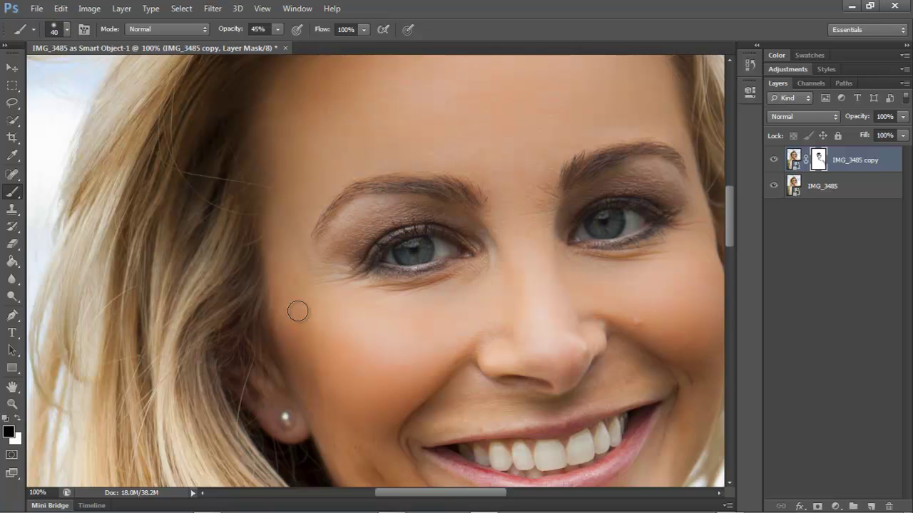
{"action": "scroll", "coordinate": [299, 326], "scroll_direction": "right", "scroll_amount": 3}
{"action": "scroll", "coordinate": [485, 295], "scroll_direction": "down", "scroll_amount": 2}
{"action": "scroll", "coordinate": [485, 295], "scroll_direction": "right", "scroll_amount": 1}
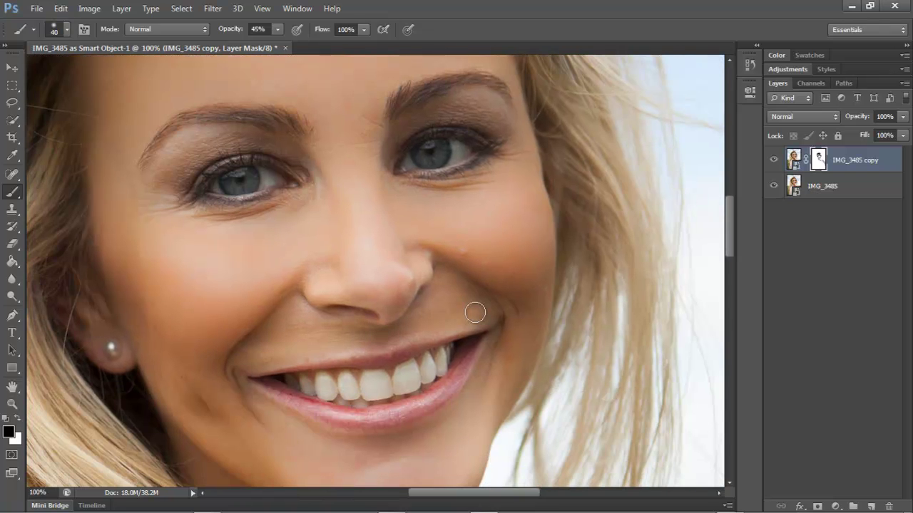
{"action": "scroll", "coordinate": [452, 363], "scroll_direction": "down", "scroll_amount": 2}
{"action": "scroll", "coordinate": [508, 285], "scroll_direction": "up", "scroll_amount": 2}
{"action": "scroll", "coordinate": [508, 286], "scroll_direction": "right", "scroll_amount": 1}
{"action": "scroll", "coordinate": [518, 286], "scroll_direction": "up", "scroll_amount": 2}
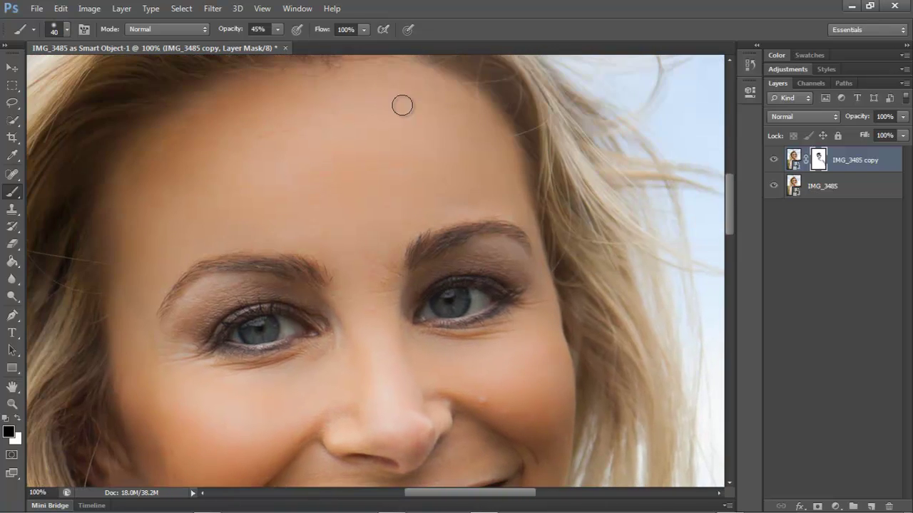
{"action": "key", "text": "ctrl+minus"}
{"action": "key", "text": "ctrl+minus"}
{"action": "key", "text": "ctrl+minus"}
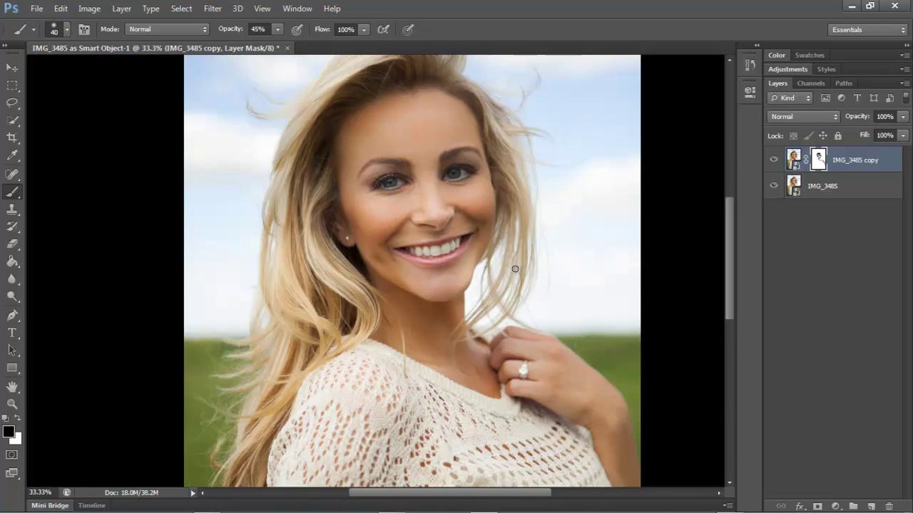
{"action": "left_click", "coordinate": [797, 164]}
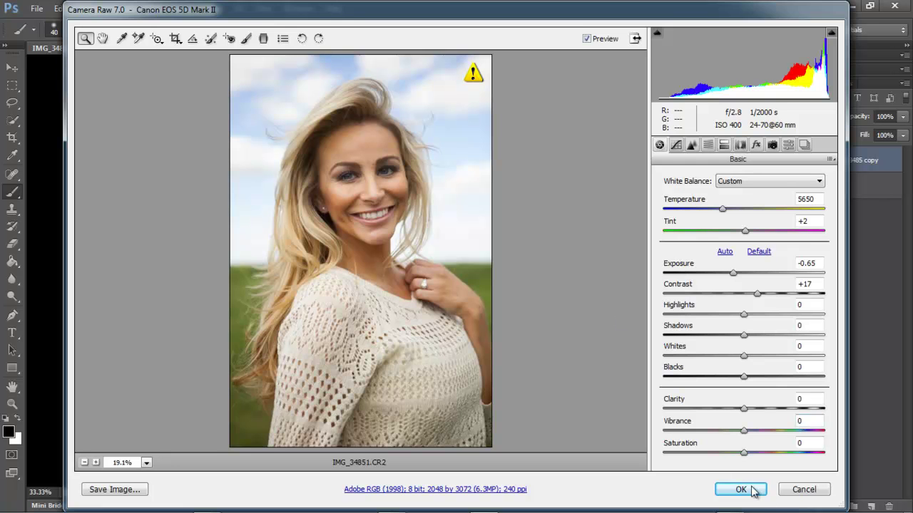
{"action": "left_click", "coordinate": [825, 488]}
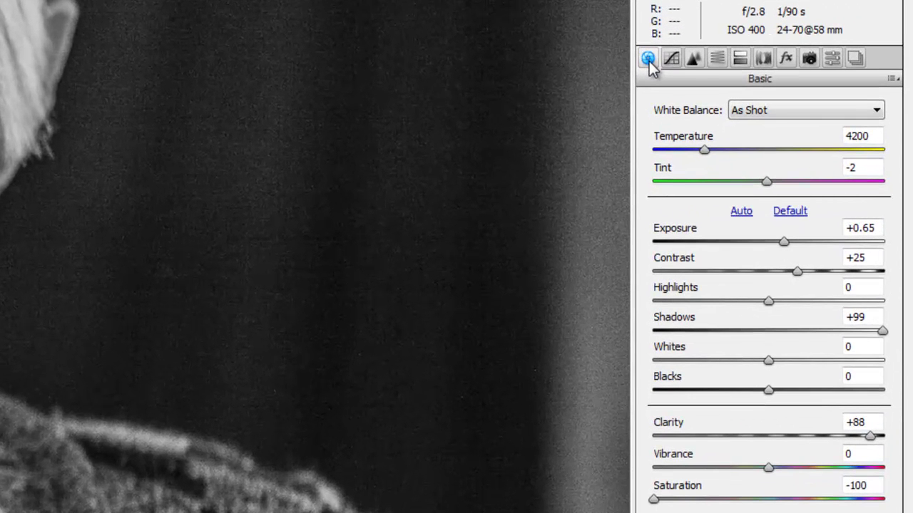
In the Detail tab, set Noise Reduction Luminance to 57
{"action": "left_click", "coordinate": [695, 61]}
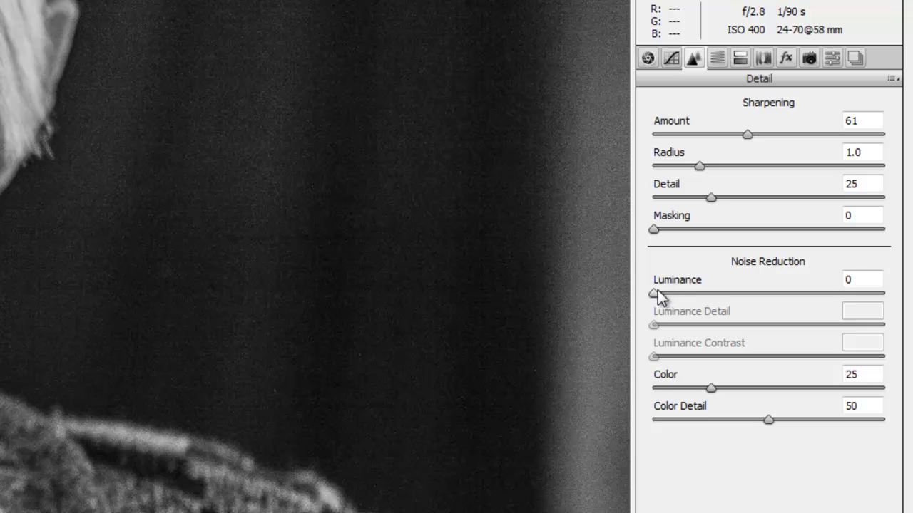
{"action": "left_click_drag", "start_coordinate": [656, 292], "coordinate": [726, 292]}
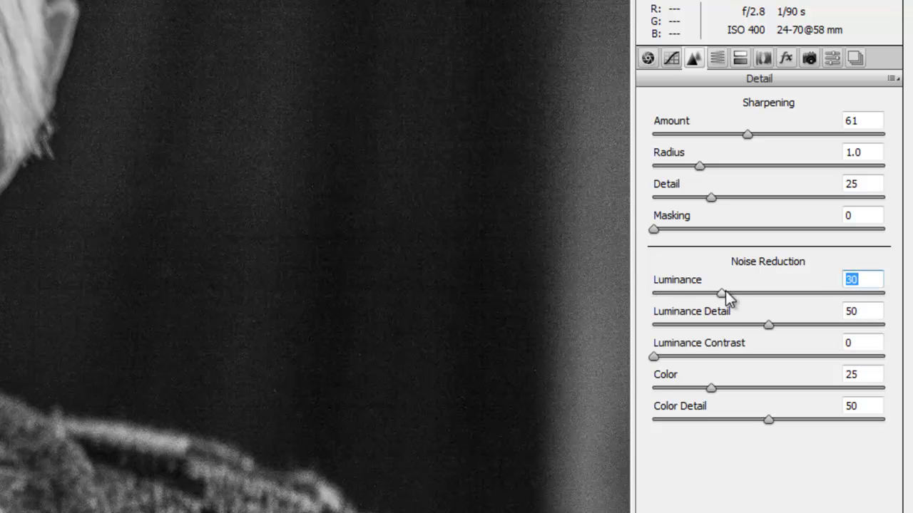
{"action": "left_click_drag", "start_coordinate": [723, 293], "coordinate": [804, 293]}
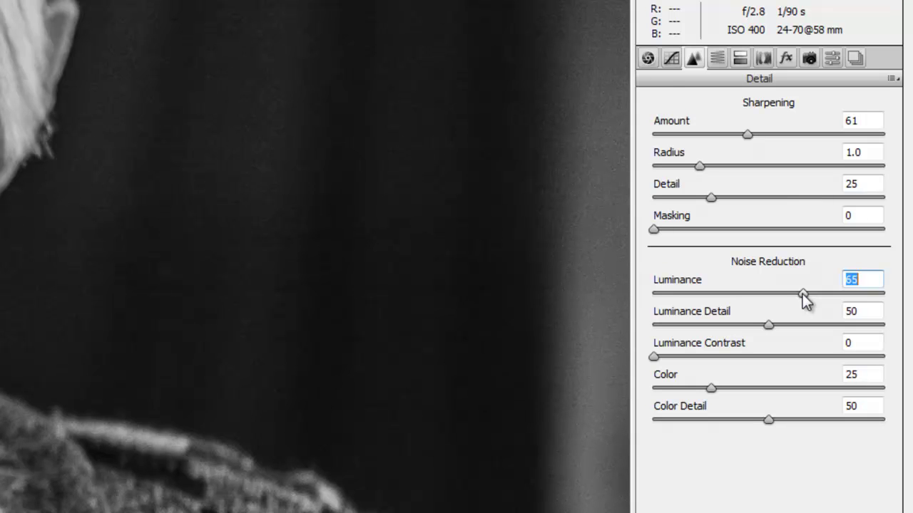
{"action": "left_click_drag", "start_coordinate": [802, 294], "coordinate": [784, 295]}
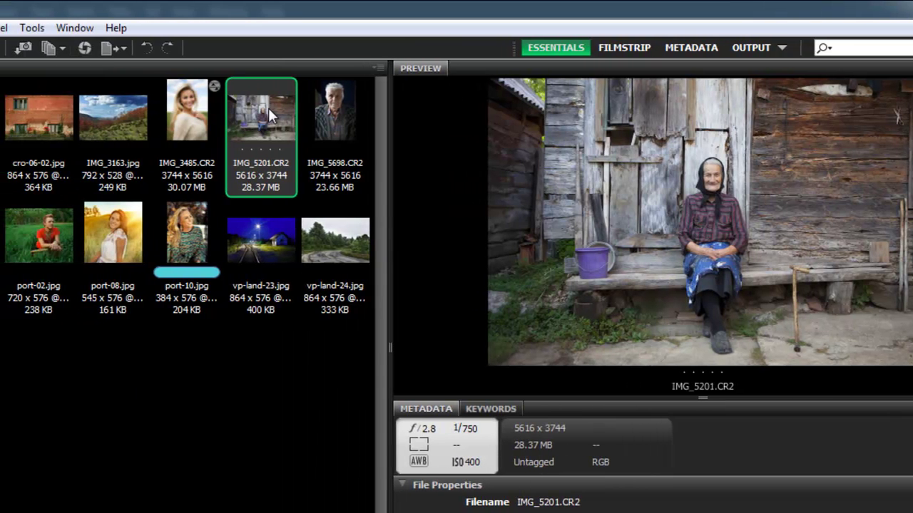
Open IMG_5201.CR2 from the Bridge Content panel in Camera Raw
{"action": "double_click", "coordinate": [268, 107]}
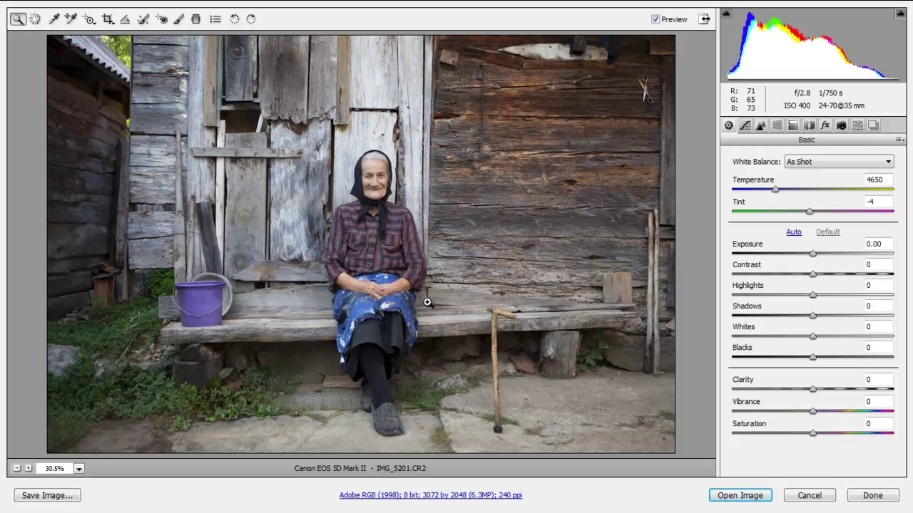
Crop the photo to 2355 by 2035 around the seated woman and open it as an object
{"action": "left_click", "coordinate": [108, 20]}
{"action": "left_click_drag", "start_coordinate": [119, 37], "coordinate": [599, 453]}
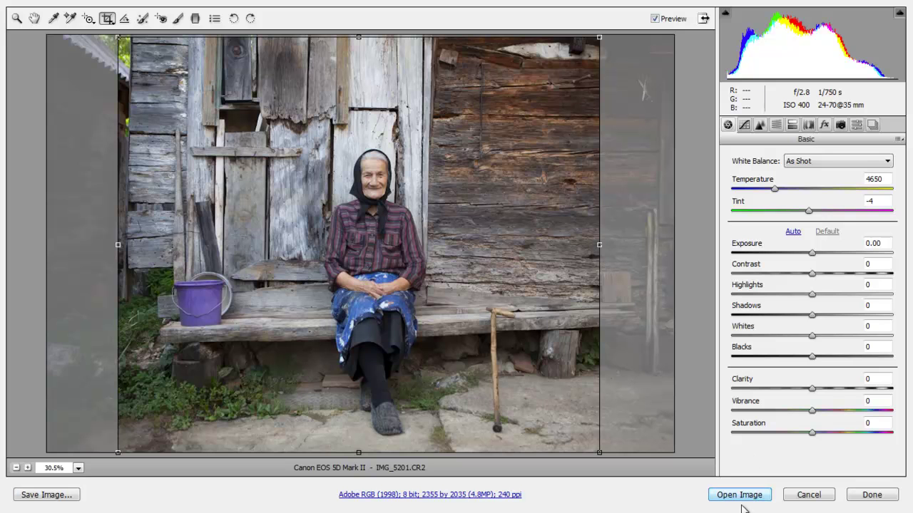
{"action": "key", "text": "shift"}
{"action": "left_click", "coordinate": [728, 498]}
Open the cropped IMG_5201 in Photoshop as a smart object layer
{"action": "left_click", "coordinate": [748, 500]}
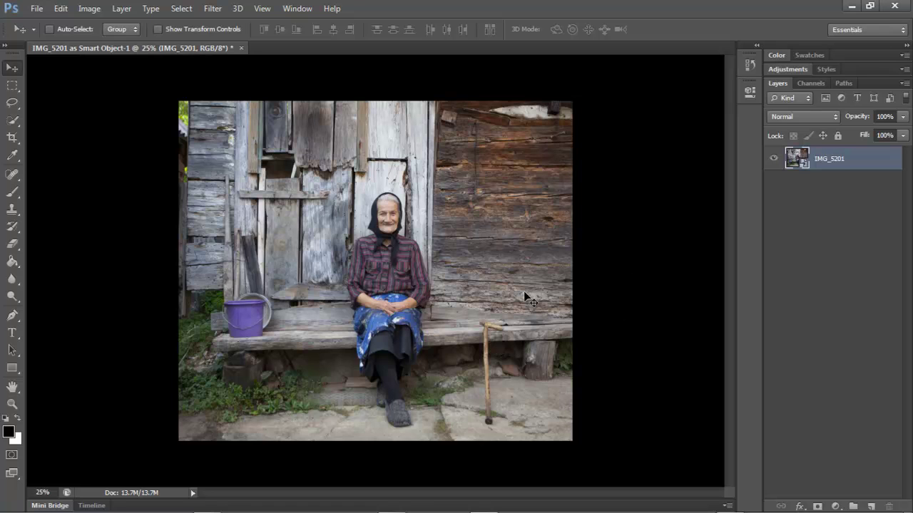
Reopen the smart object in Camera Raw and drag the right and left crop edges outward
{"action": "double_click", "coordinate": [804, 163]}
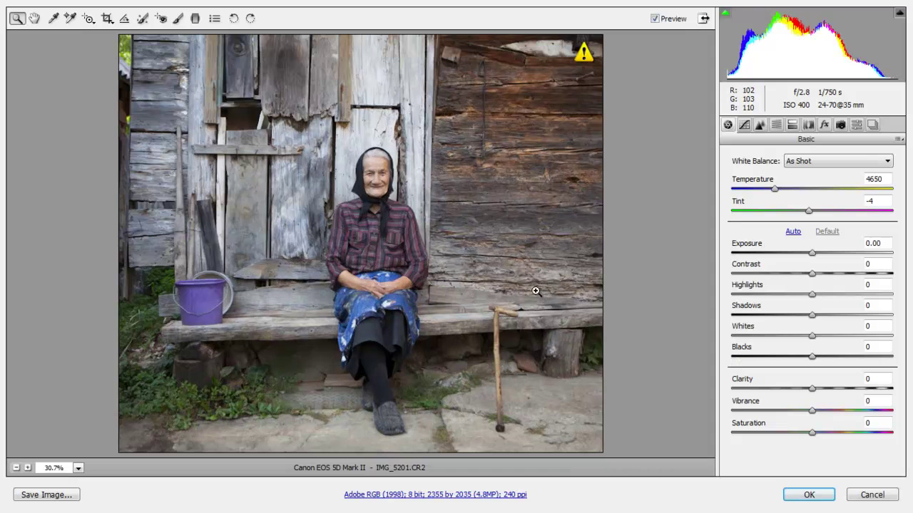
{"action": "left_click", "coordinate": [111, 22]}
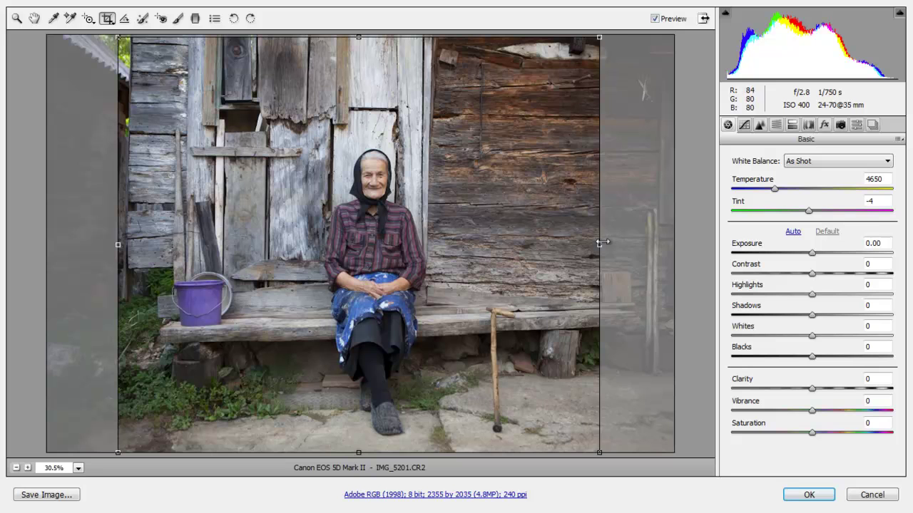
{"action": "left_click_drag", "start_coordinate": [601, 241], "coordinate": [683, 225]}
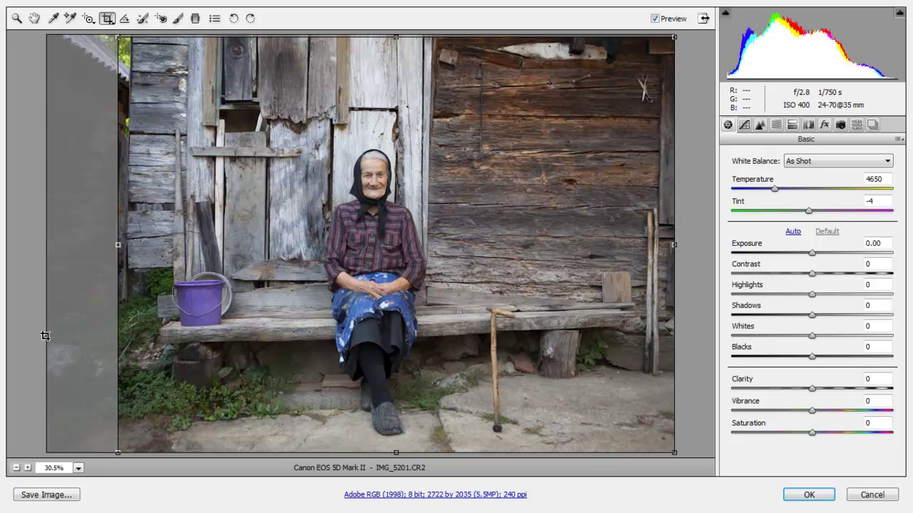
{"action": "left_click_drag", "start_coordinate": [117, 245], "coordinate": [23, 245]}
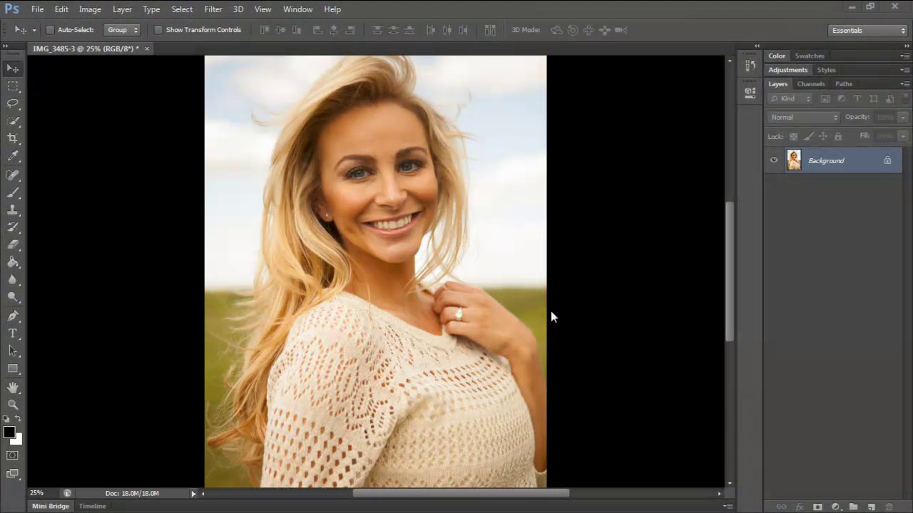
Apply Match Color with Neutralize on, Luminance 116, Color Intensity 106 and Fade 27
{"action": "left_click", "coordinate": [89, 9]}
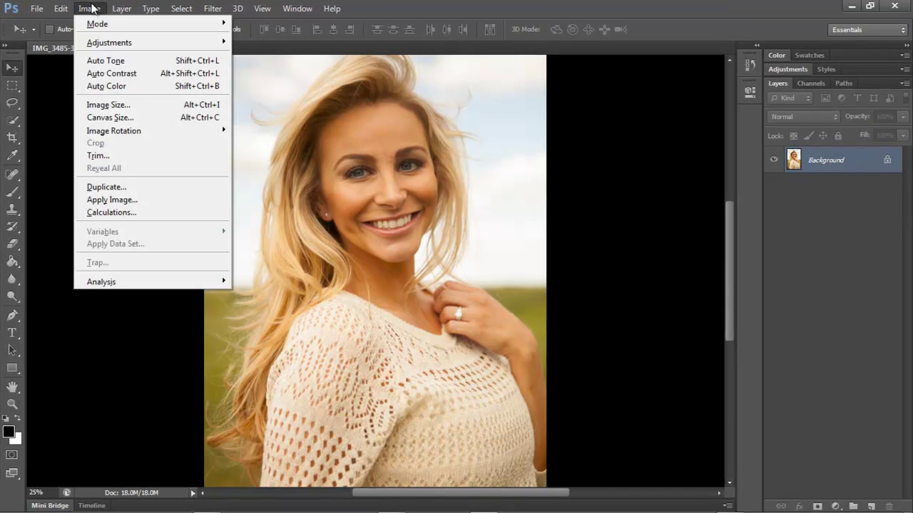
{"action": "mouse_move", "coordinate": [110, 44]}
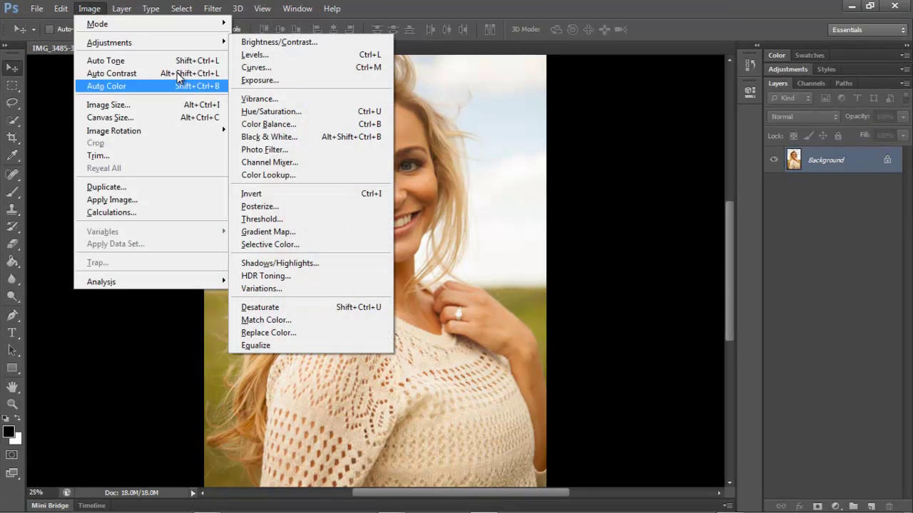
{"action": "left_click", "coordinate": [329, 323]}
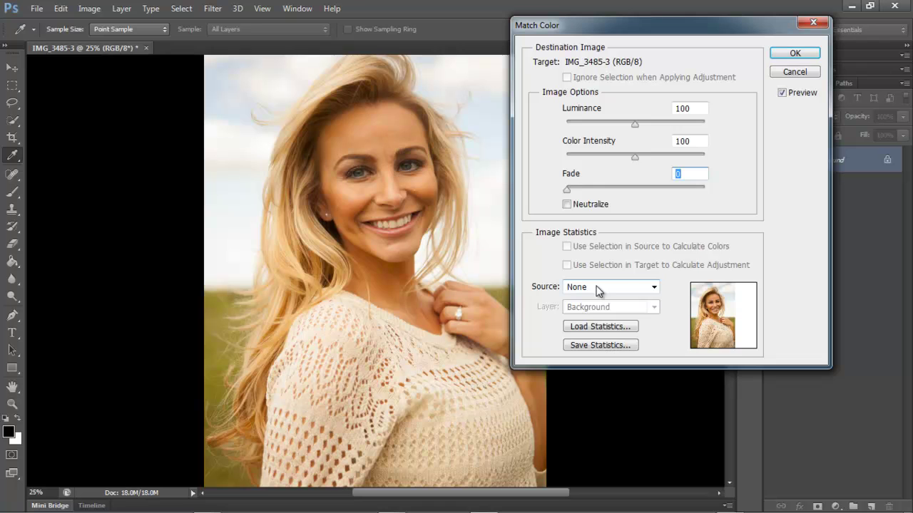
{"action": "left_click", "coordinate": [568, 205]}
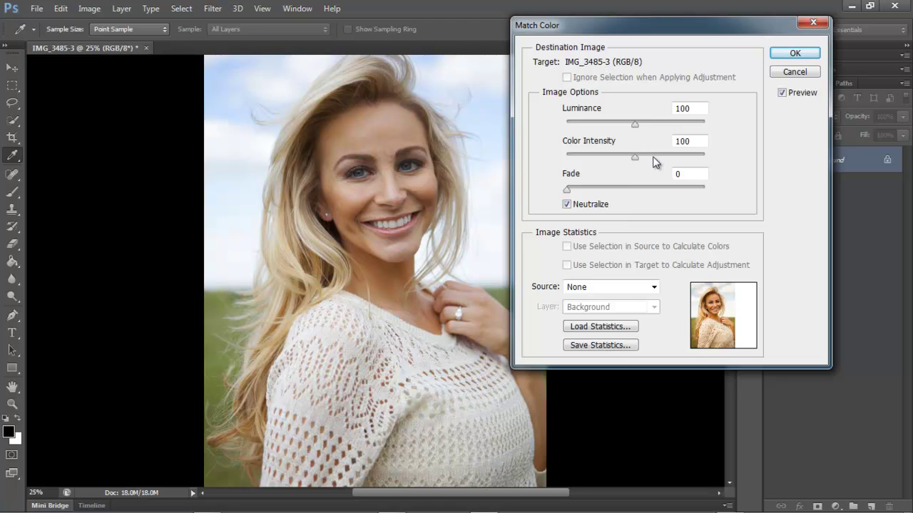
{"action": "left_click", "coordinate": [653, 155]}
{"action": "left_click_drag", "start_coordinate": [653, 155], "coordinate": [640, 155]}
{"action": "left_click", "coordinate": [604, 189]}
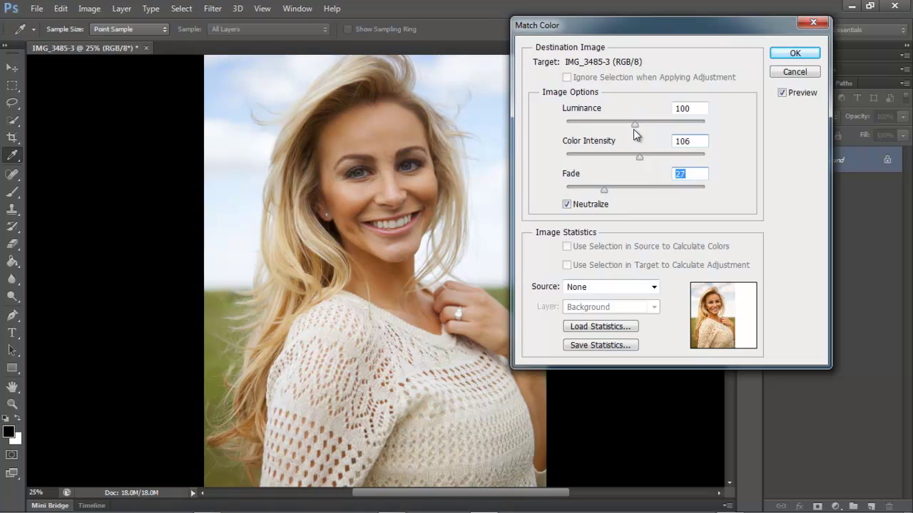
{"action": "left_click_drag", "start_coordinate": [635, 126], "coordinate": [646, 126]}
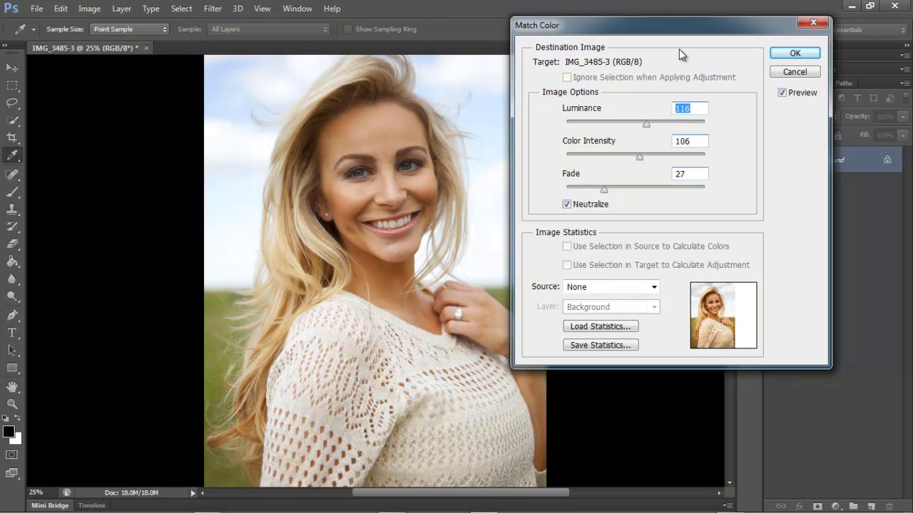
{"action": "left_click", "coordinate": [786, 57]}
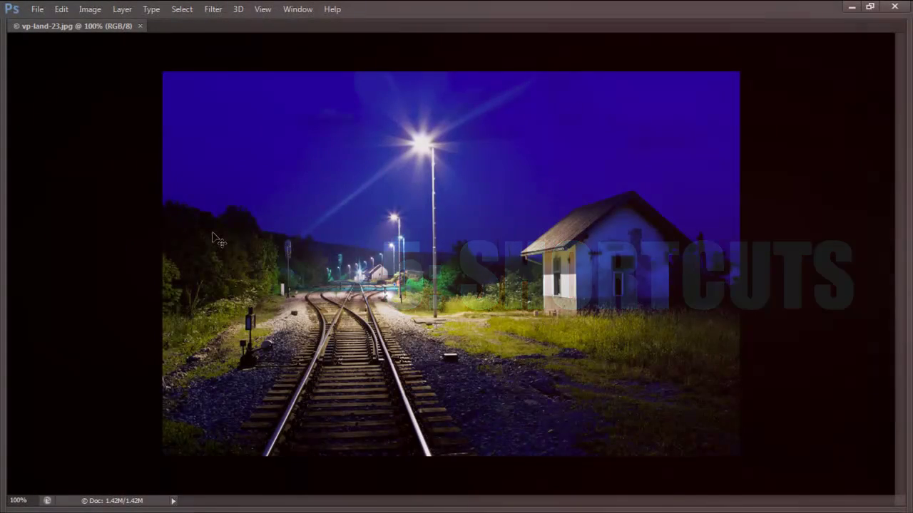
Hide and show the Tools panel, options bar and panels twice with Tab, leaving them visible
{"action": "key", "text": "Tab"}
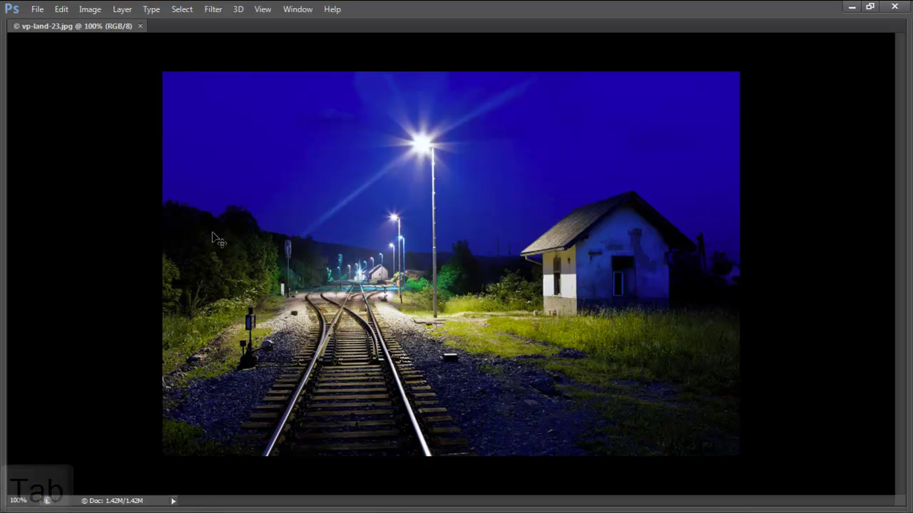
{"action": "key", "text": "Tab"}
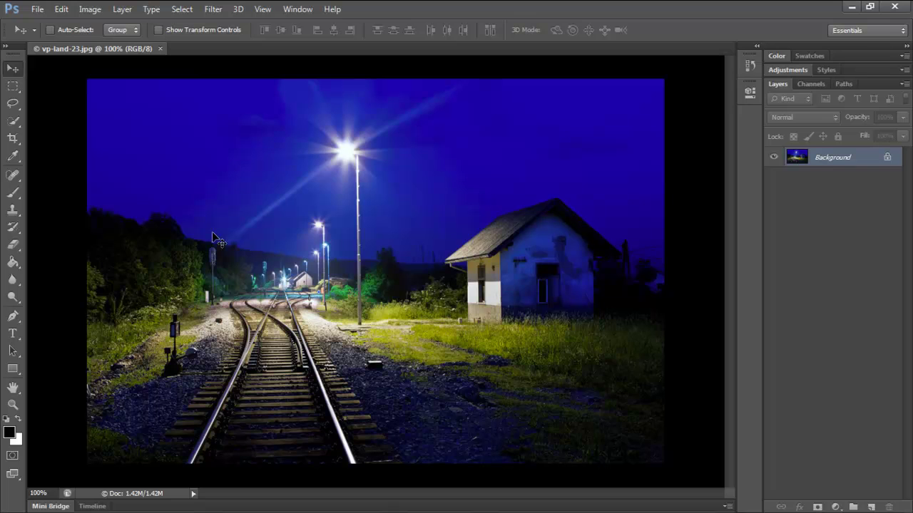
{"action": "key", "text": "Tab"}
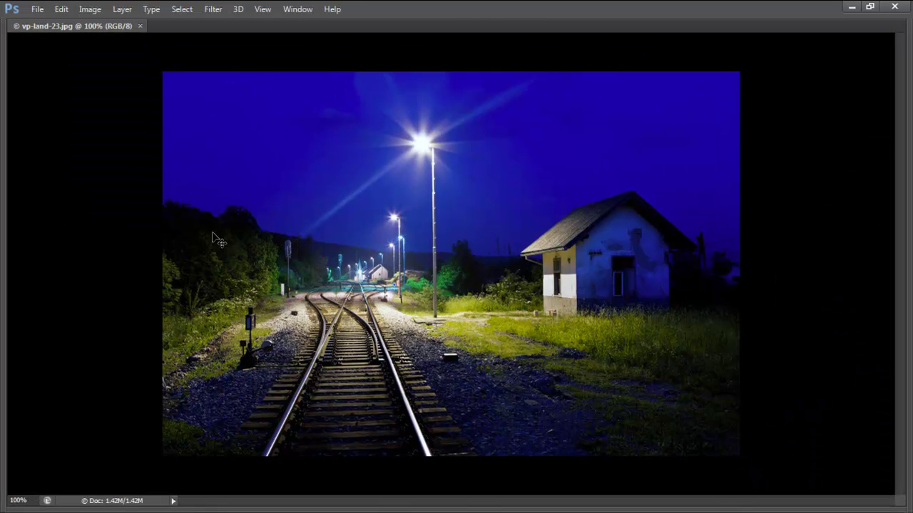
{"action": "key", "text": "Tab"}
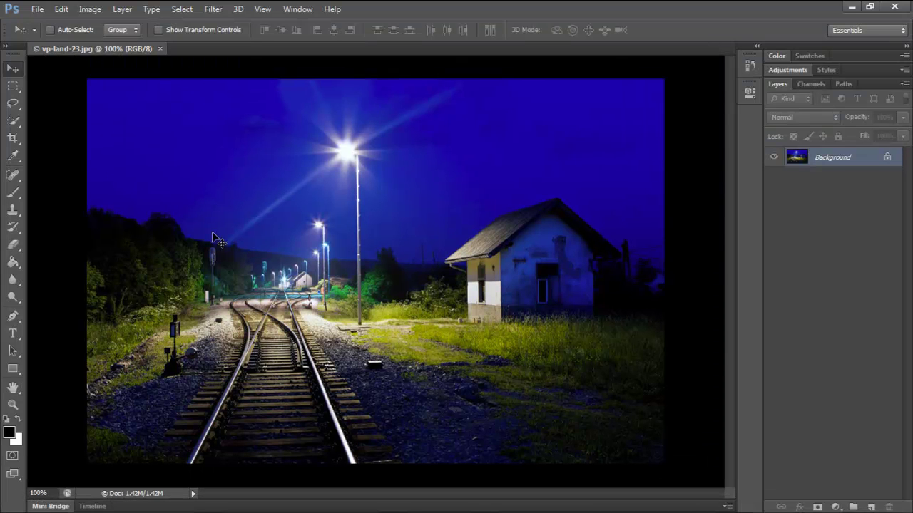
Assign Alt+Ctrl+= to Layer > New > Group in Keyboard Shortcuts, accepting the conflict, and save
{"action": "left_click", "coordinate": [62, 10]}
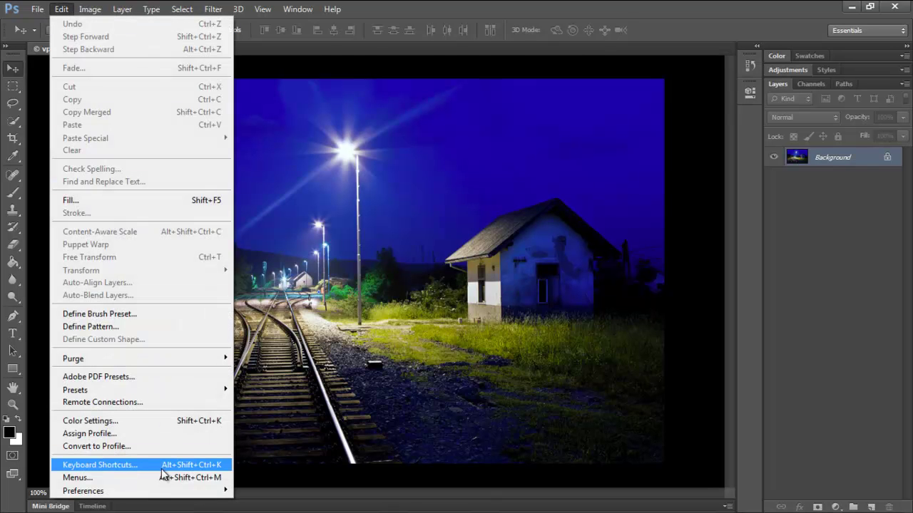
{"action": "left_click", "coordinate": [220, 467]}
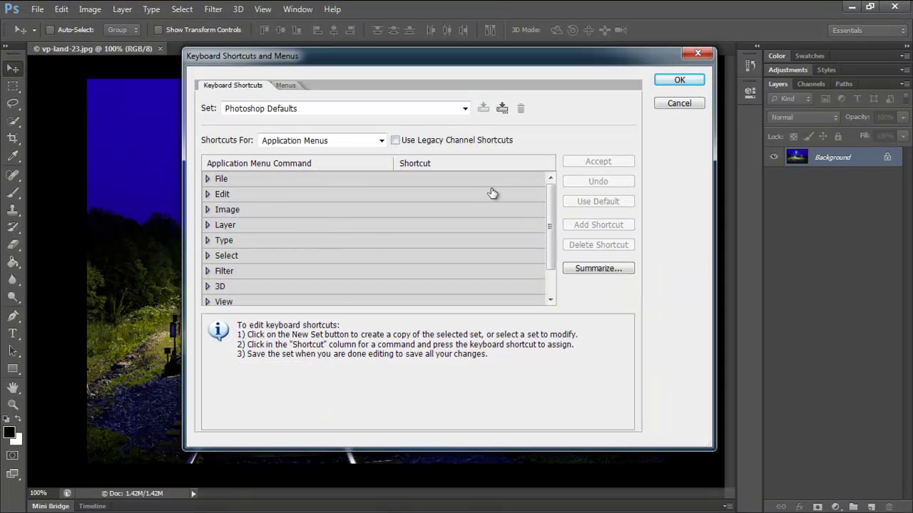
{"action": "mouse_move", "coordinate": [550, 192]}
{"action": "left_mouse_down"}
{"action": "mouse_move", "coordinate": [550, 214]}
{"action": "mouse_move", "coordinate": [550, 190]}
{"action": "left_mouse_up"}
{"action": "left_click", "coordinate": [208, 225]}
{"action": "left_click", "coordinate": [207, 225]}
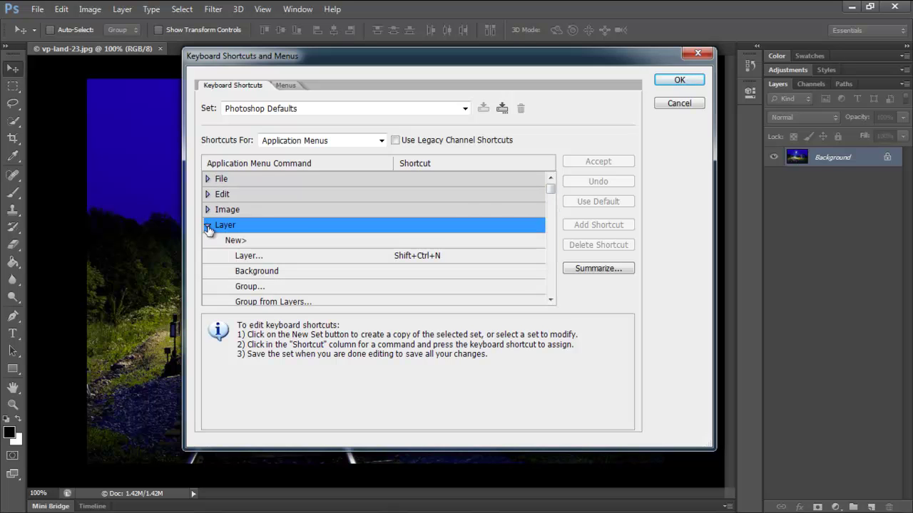
{"action": "left_click", "coordinate": [551, 301]}
{"action": "left_click", "coordinate": [552, 301]}
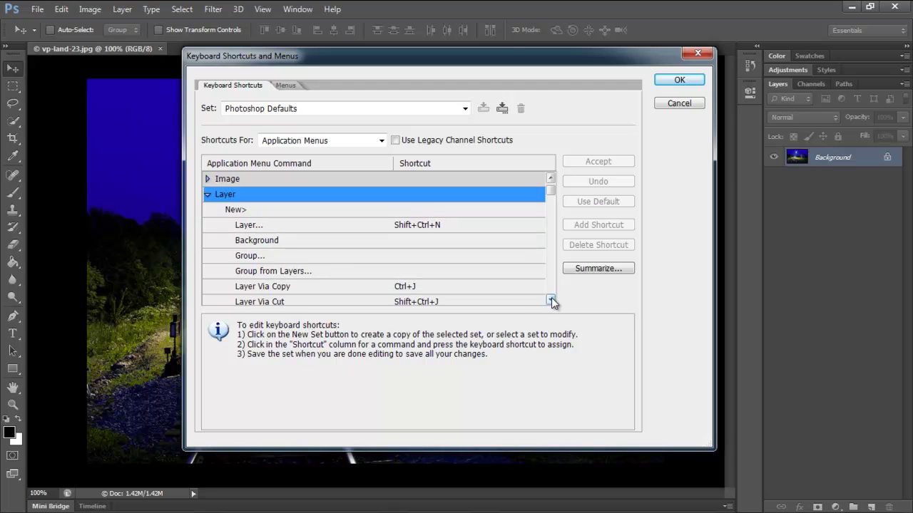
{"action": "left_click", "coordinate": [288, 258]}
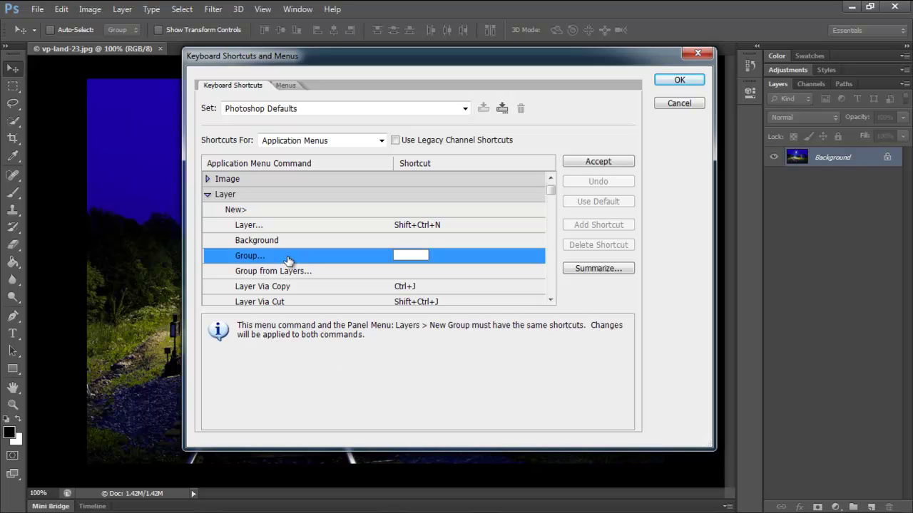
{"action": "key", "text": "ctrl+alt+equal"}
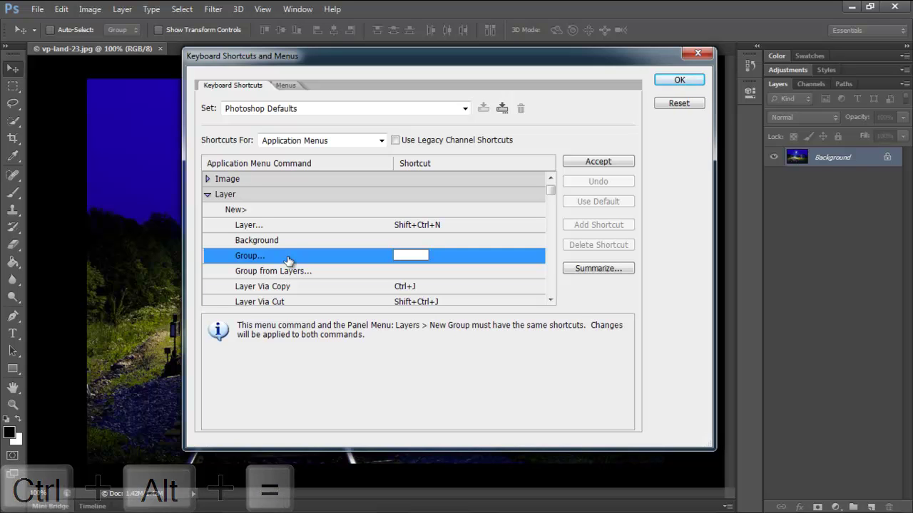
{"action": "key", "text": "ctrl+alt+equal"}
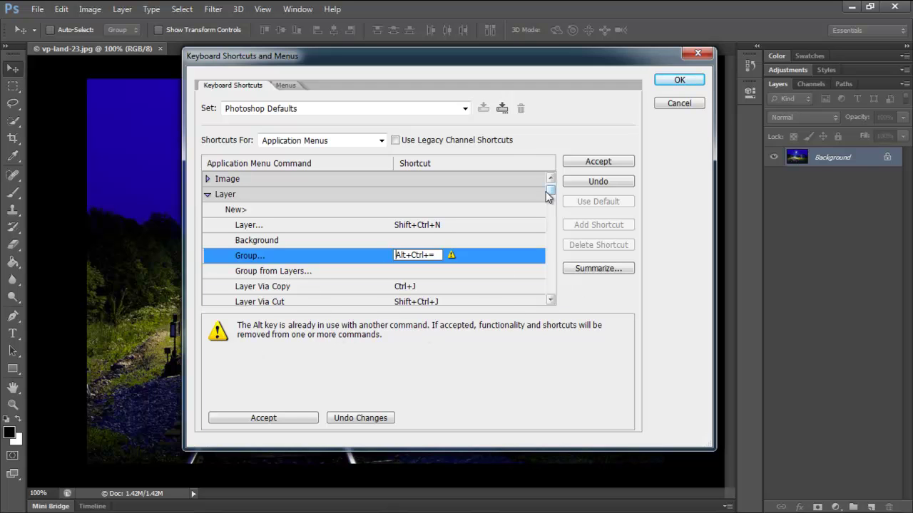
{"action": "left_click", "coordinate": [599, 162]}
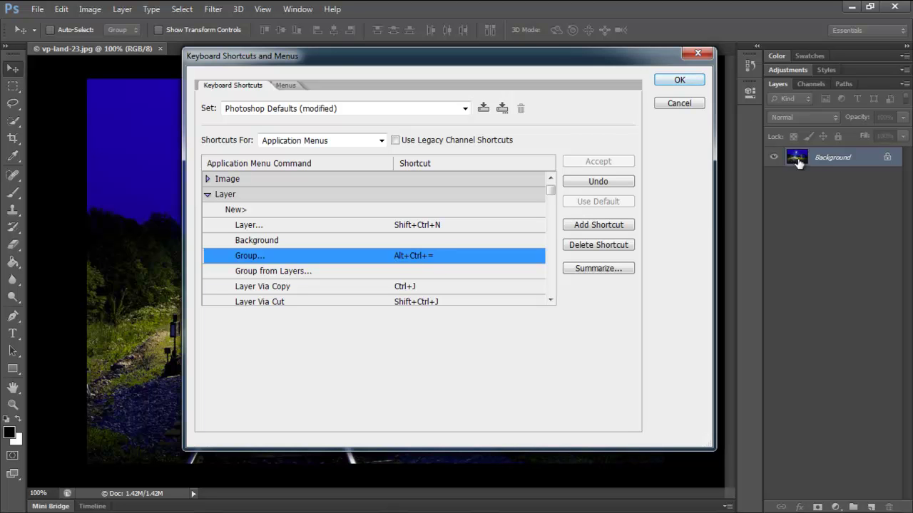
{"action": "left_click", "coordinate": [679, 81]}
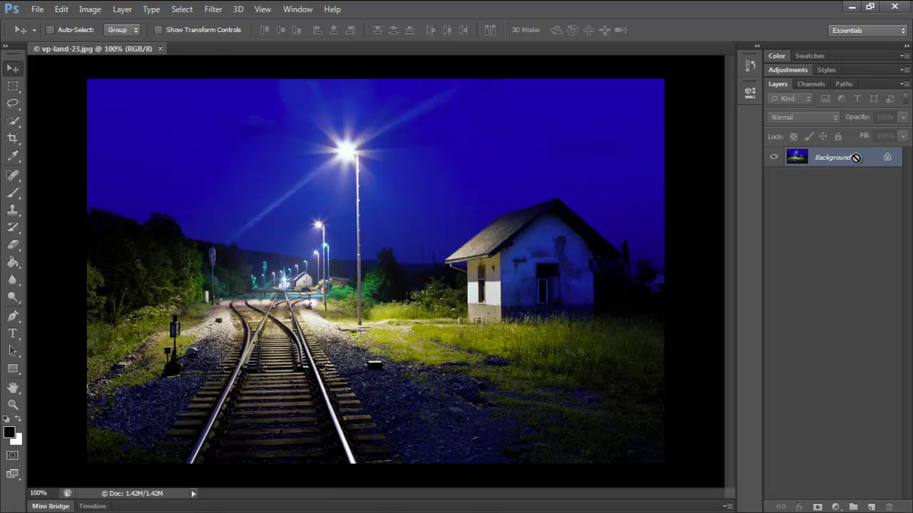
Duplicate the railway photo layer three times and group the three copies into Group 1
{"action": "key", "text": "ctrl+j"}
{"action": "key", "text": "ctrl+j"}
{"action": "key", "text": "ctrl+j"}
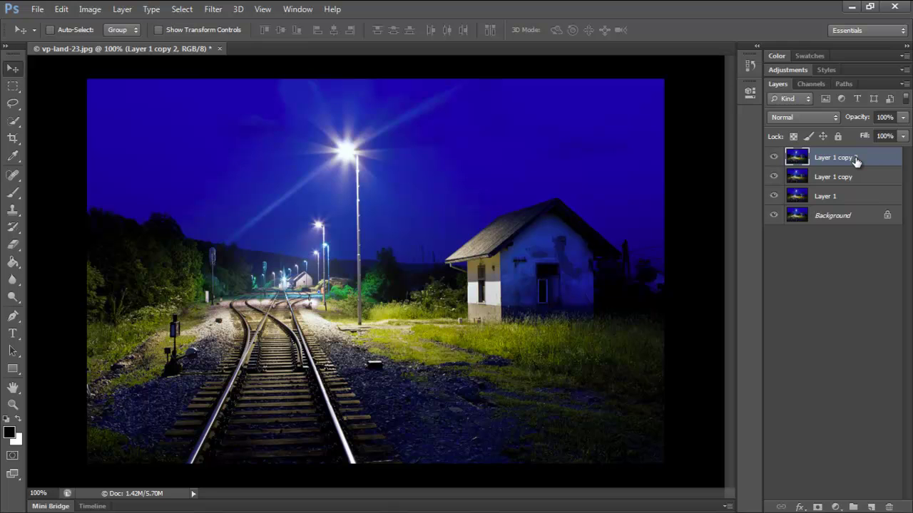
{"action": "left_click", "coordinate": [870, 197], "text": "shift"}
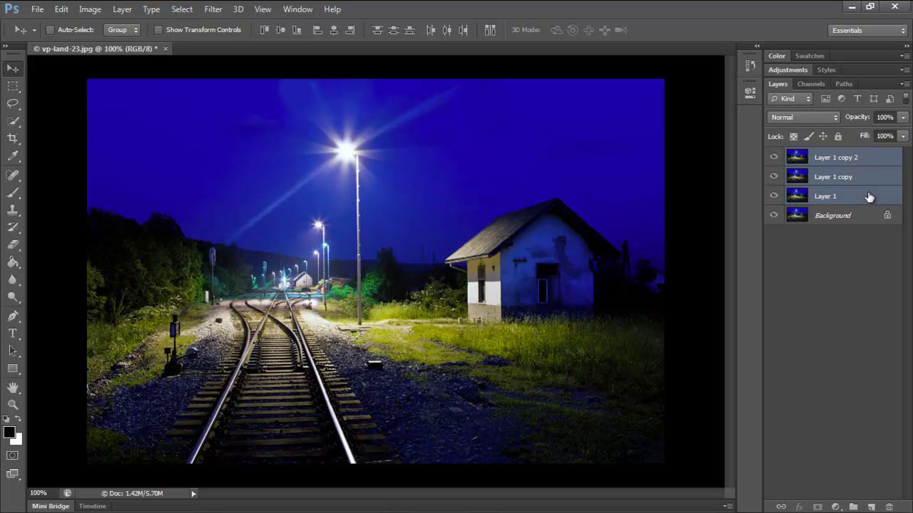
{"action": "key", "text": "ctrl+g"}
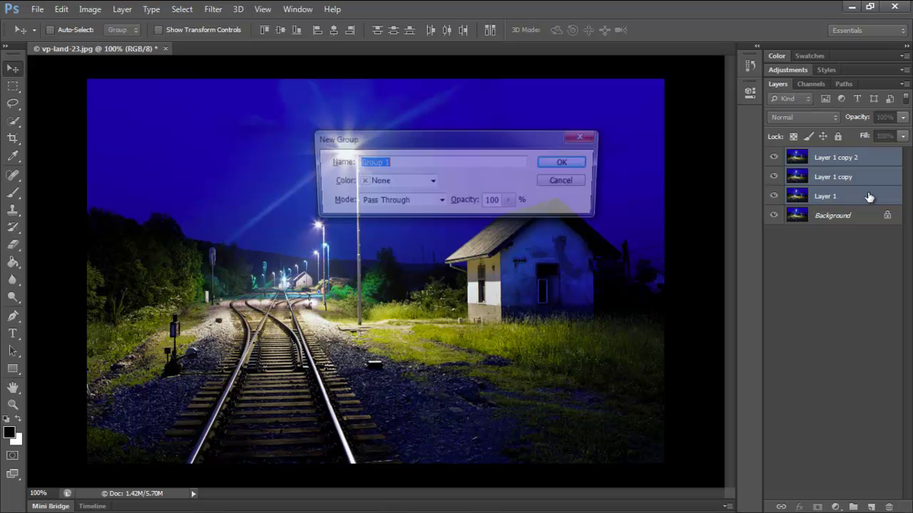
{"action": "key", "text": "Return"}
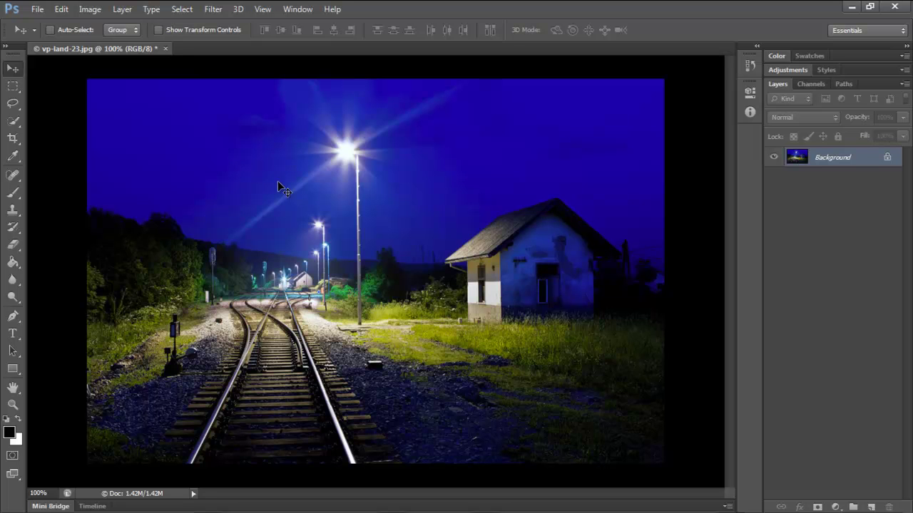
With the Eyedropper active, pick a dark green foreground colour from the HUD picker over the image
{"action": "key", "text": "i"}
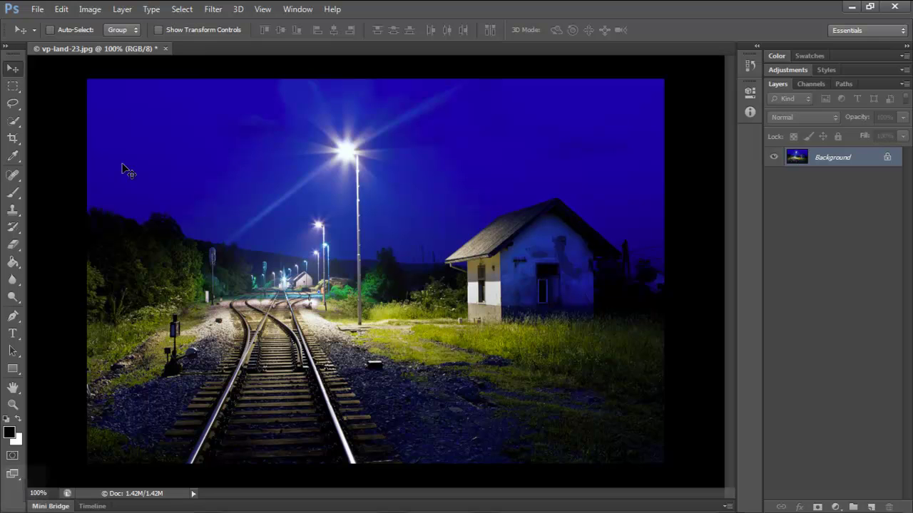
{"action": "key", "text": "i"}
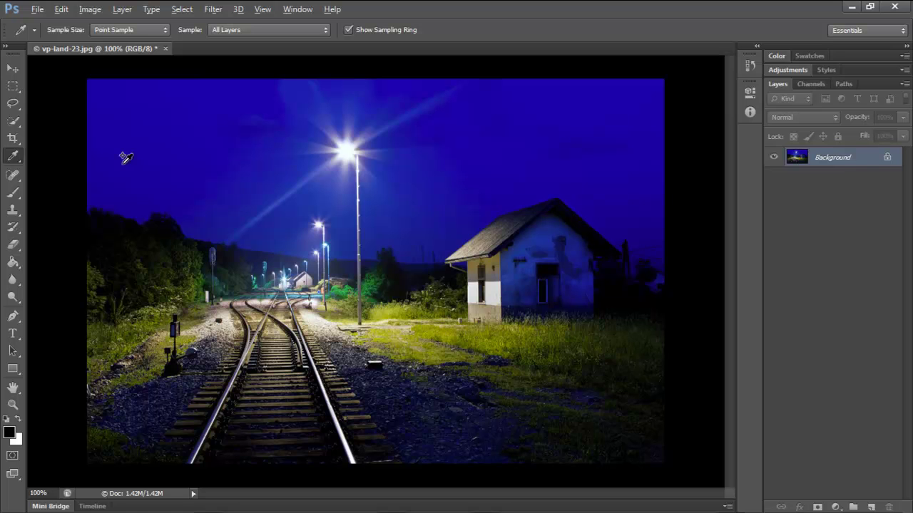
{"action": "left_click_drag", "start_coordinate": [126, 158], "coordinate": [256, 129]}
{"action": "left_click_drag", "start_coordinate": [397, 138], "coordinate": [309, 194]}
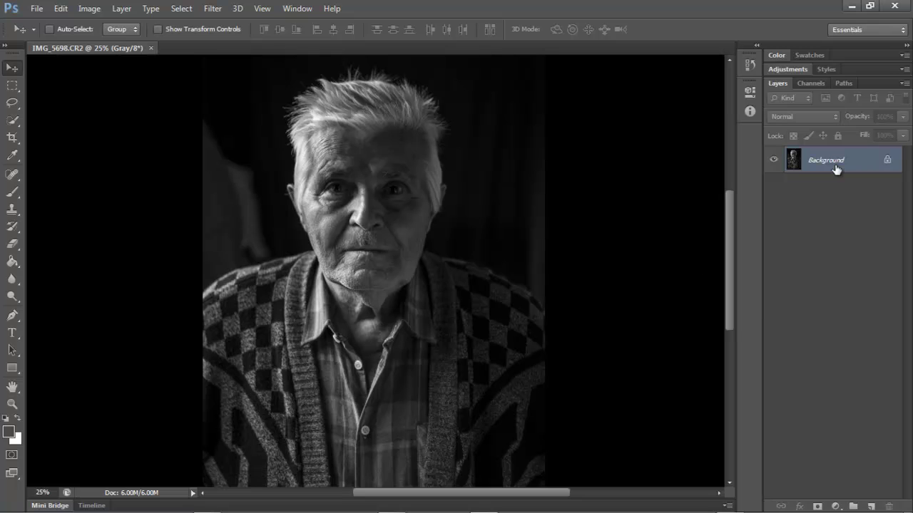
Convert the portrait's Background layer to a smart object and open Shadows/Highlights with more options
{"action": "right_click", "coordinate": [835, 165]}
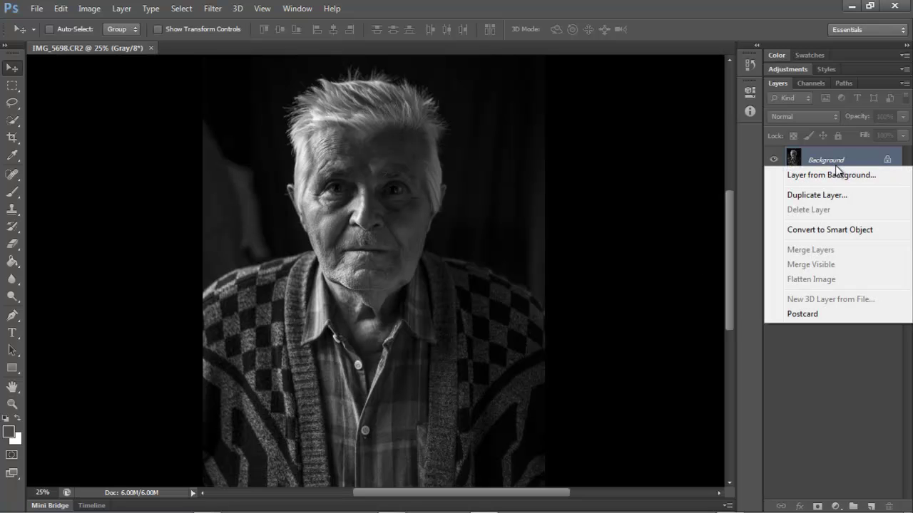
{"action": "left_click", "coordinate": [841, 232]}
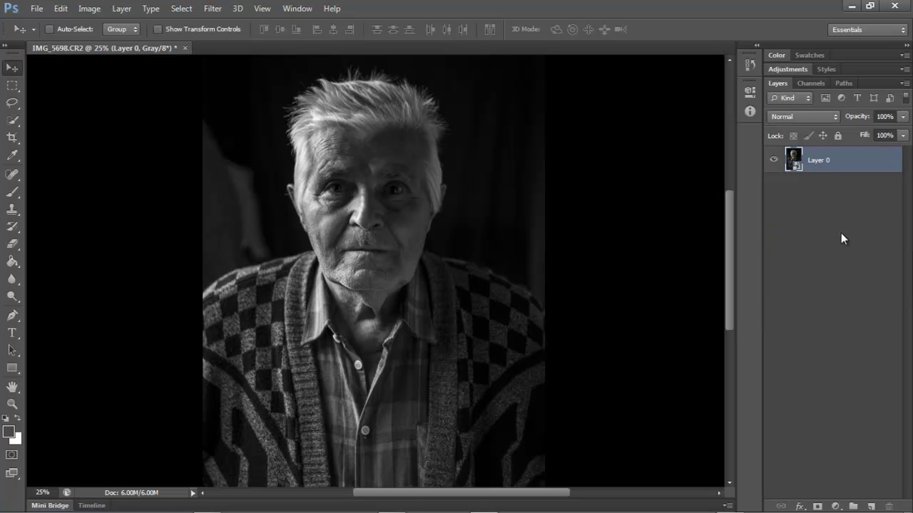
{"action": "left_click", "coordinate": [90, 9]}
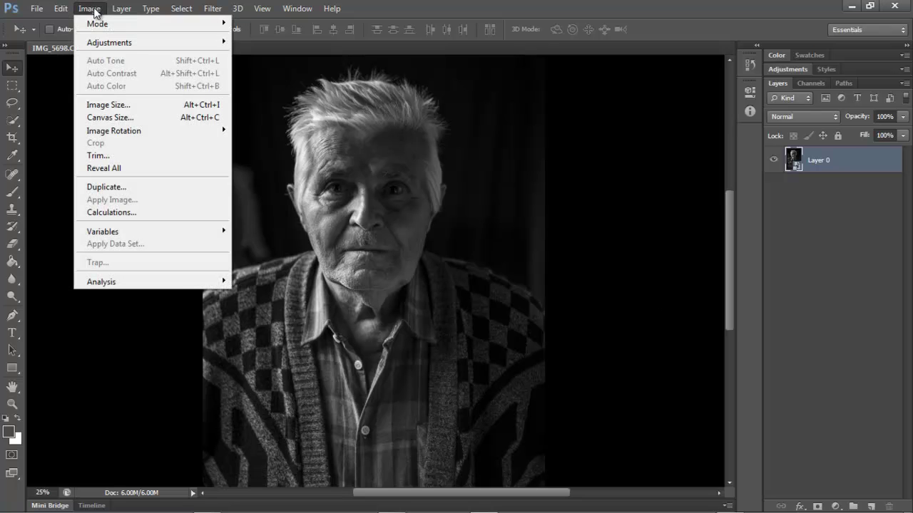
{"action": "mouse_move", "coordinate": [176, 51]}
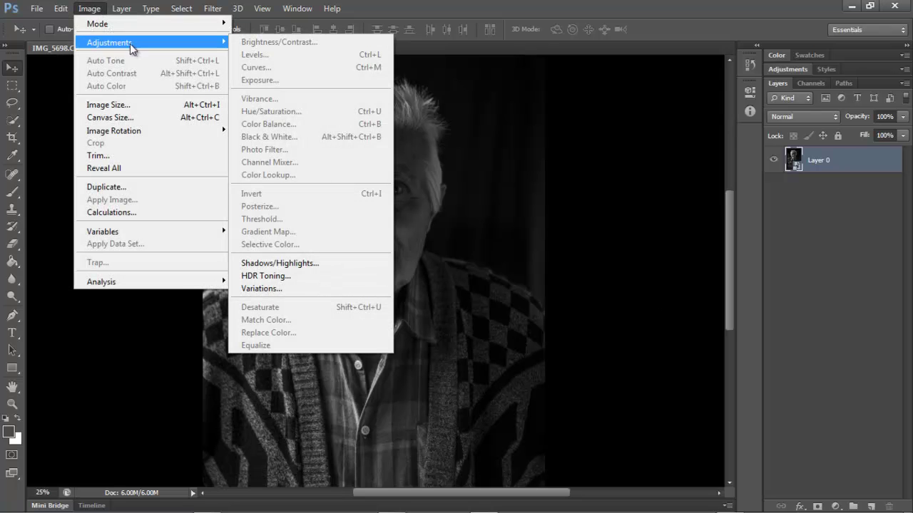
{"action": "left_click", "coordinate": [372, 271]}
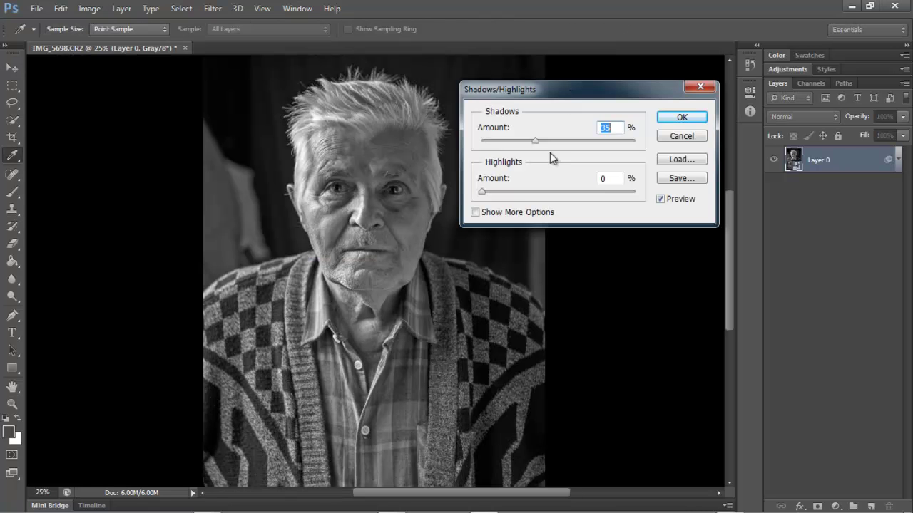
{"action": "left_click", "coordinate": [519, 217]}
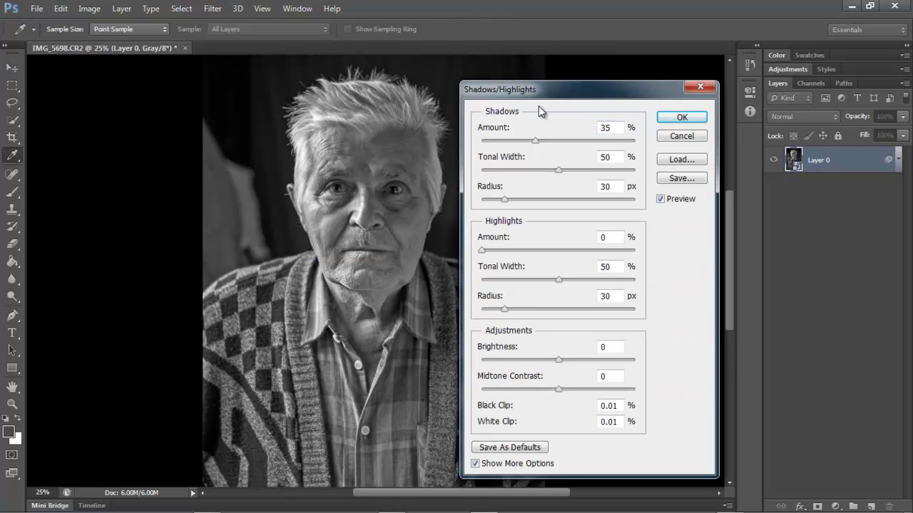
Set Shadows to 62%, Highlights to 24% with 61 px radius, and Midtone Contrast to +17
{"action": "left_click_drag", "start_coordinate": [559, 92], "coordinate": [561, 64]}
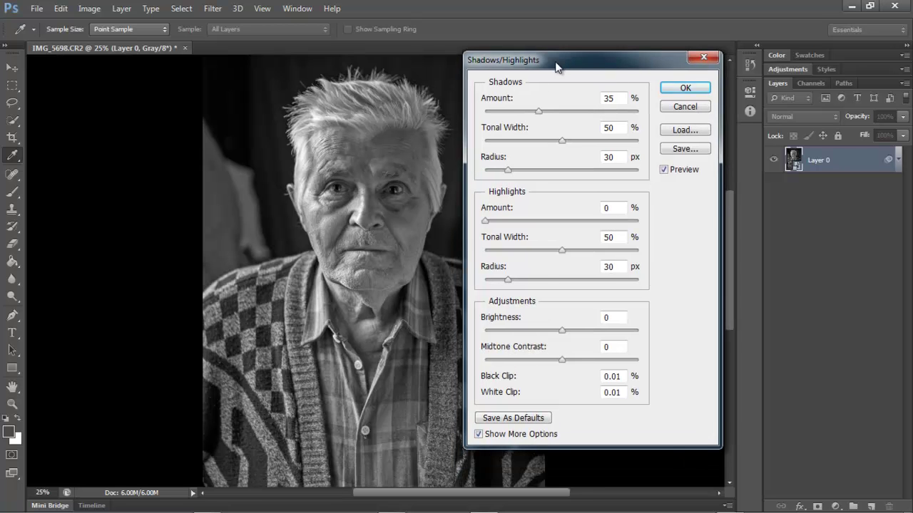
{"action": "left_click_drag", "start_coordinate": [511, 113], "coordinate": [572, 113]}
{"action": "left_click_drag", "start_coordinate": [558, 75], "coordinate": [585, 66]}
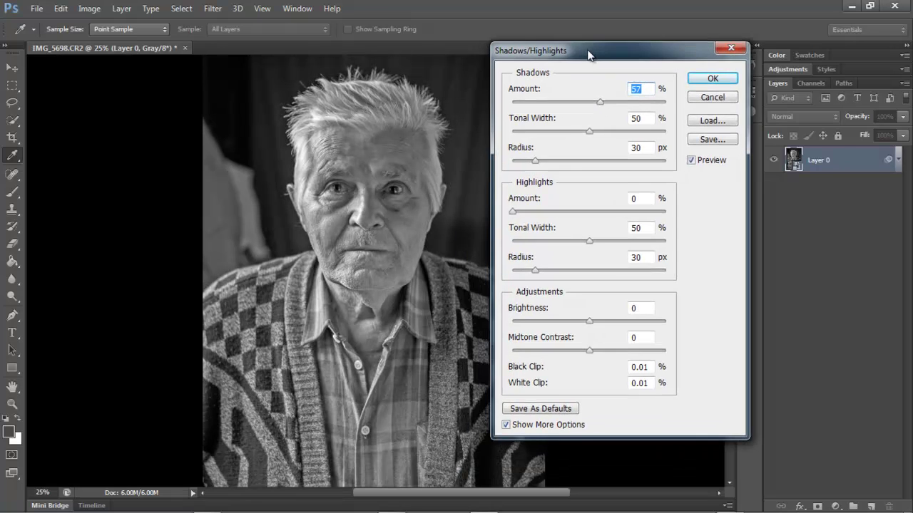
{"action": "left_click", "coordinate": [567, 212]}
{"action": "left_click_drag", "start_coordinate": [568, 217], "coordinate": [549, 219]}
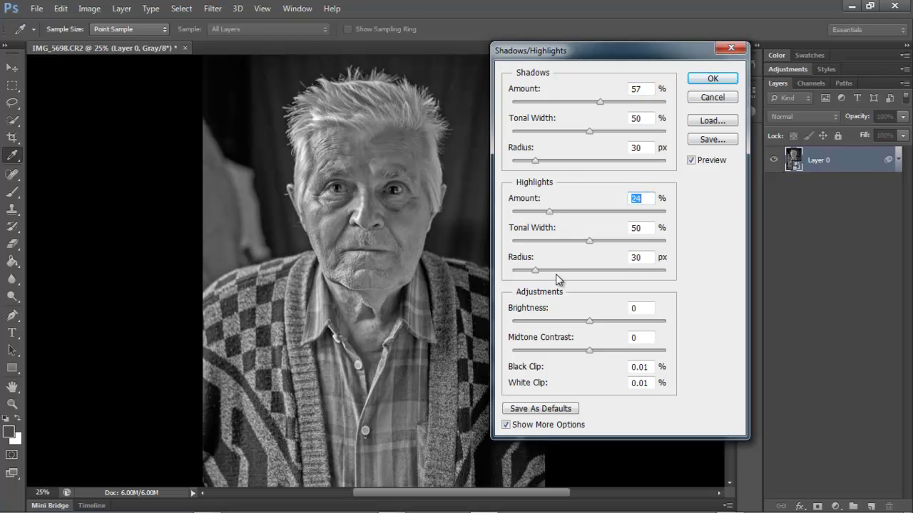
{"action": "mouse_move", "coordinate": [568, 271]}
{"action": "left_mouse_down"}
{"action": "mouse_move", "coordinate": [576, 271]}
{"action": "mouse_move", "coordinate": [558, 271]}
{"action": "left_mouse_up"}
{"action": "mouse_move", "coordinate": [589, 324]}
{"action": "left_mouse_down"}
{"action": "mouse_move", "coordinate": [602, 323]}
{"action": "mouse_move", "coordinate": [589, 320]}
{"action": "left_mouse_up"}
{"action": "left_click_drag", "start_coordinate": [590, 350], "coordinate": [606, 351]}
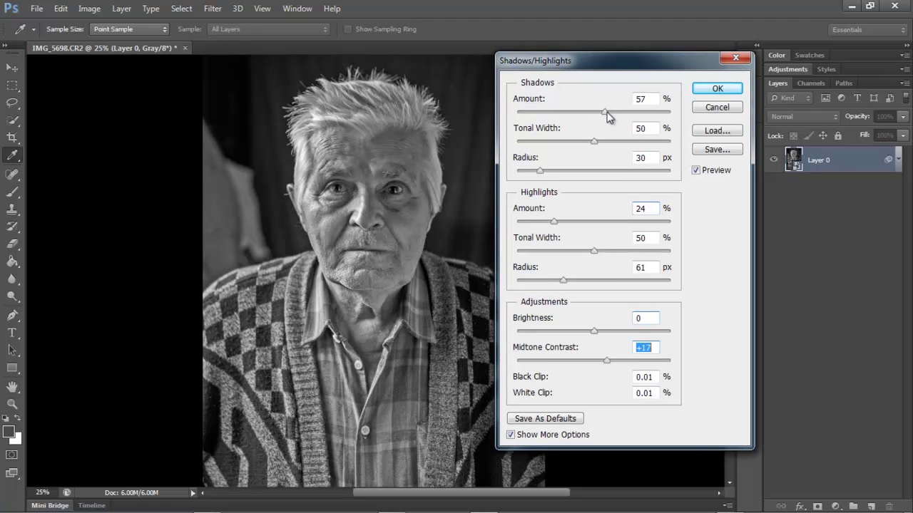
{"action": "left_click_drag", "start_coordinate": [607, 112], "coordinate": [613, 117]}
{"action": "left_click_drag", "start_coordinate": [596, 62], "coordinate": [619, 92]}
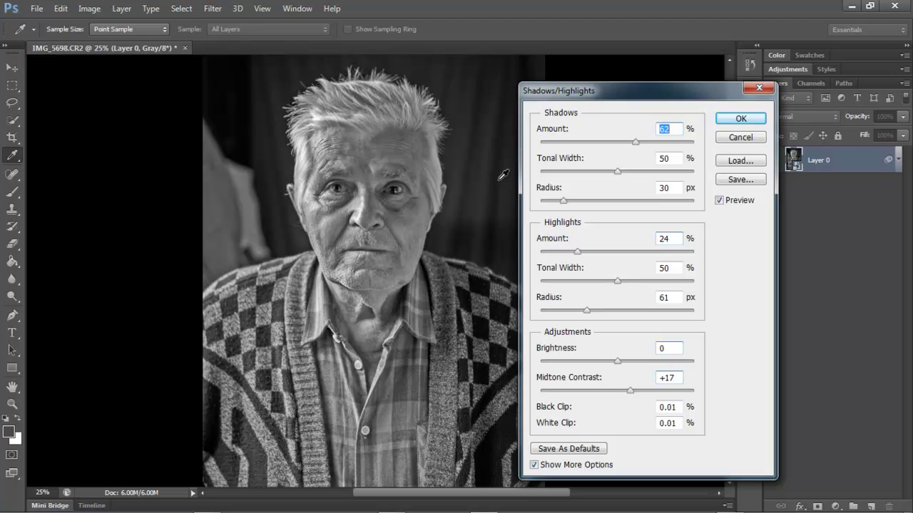
{"action": "left_click_drag", "start_coordinate": [567, 98], "coordinate": [557, 87]}
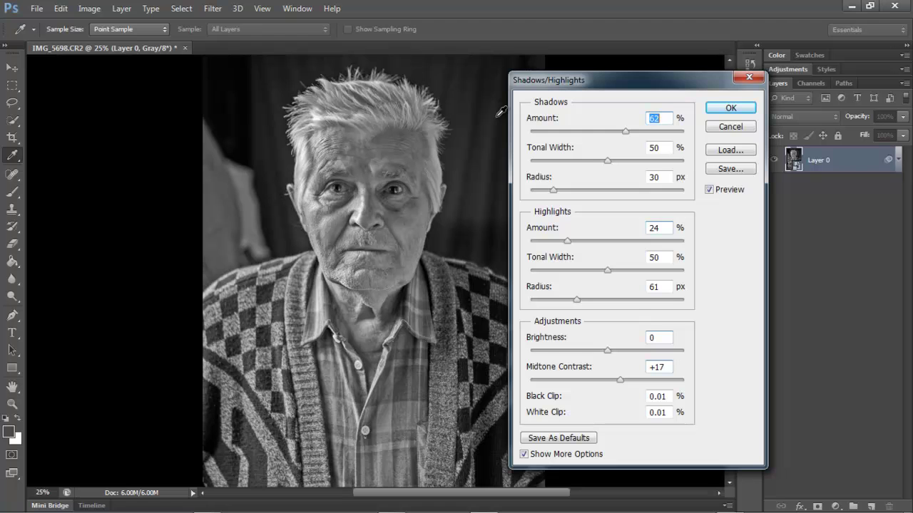
Apply Shadows/Highlights as a smart filter and invert its filter mask to black
{"action": "left_click", "coordinate": [727, 109]}
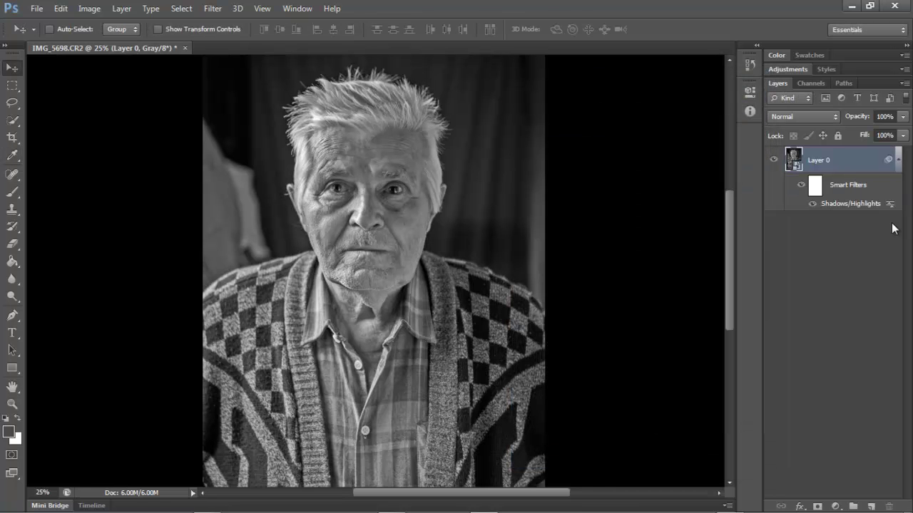
{"action": "left_click", "coordinate": [815, 185]}
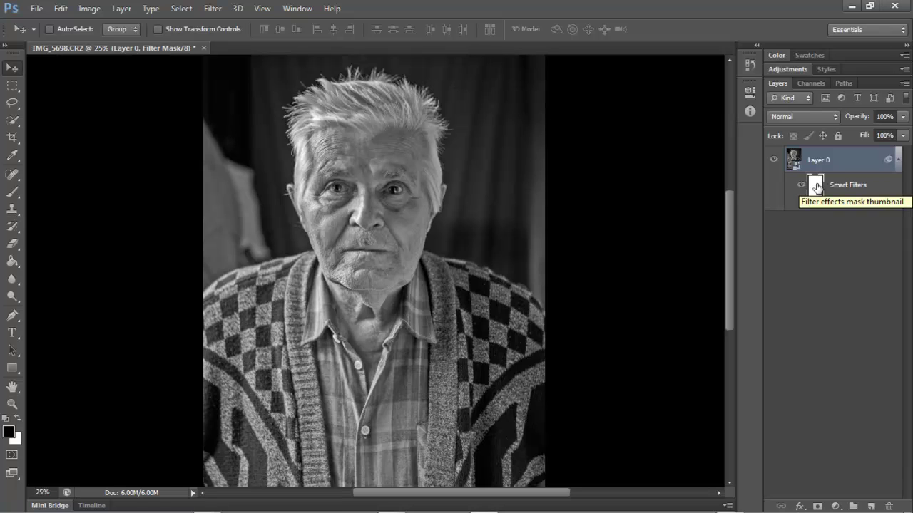
{"action": "key", "text": "ctrl+i"}
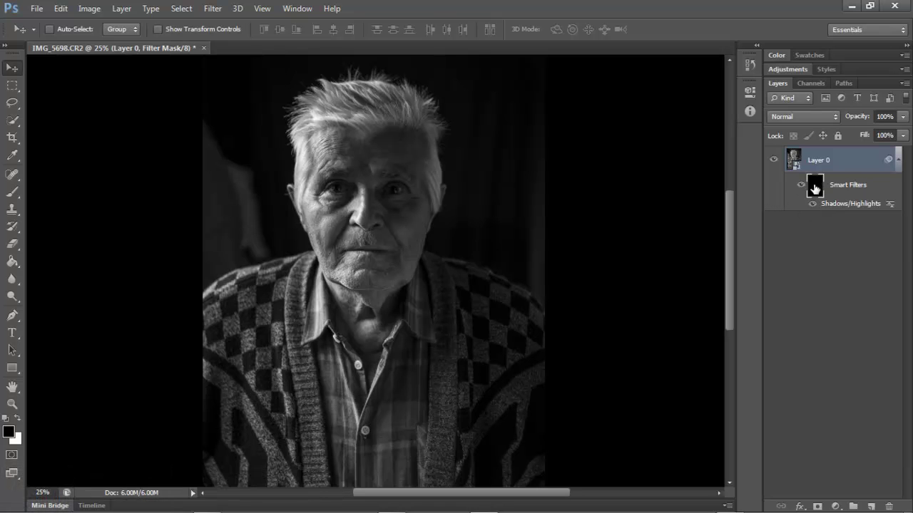
Switch to the Brush tool and enlarge the soft brush from 40 px to 453 px
{"action": "left_click", "coordinate": [17, 190]}
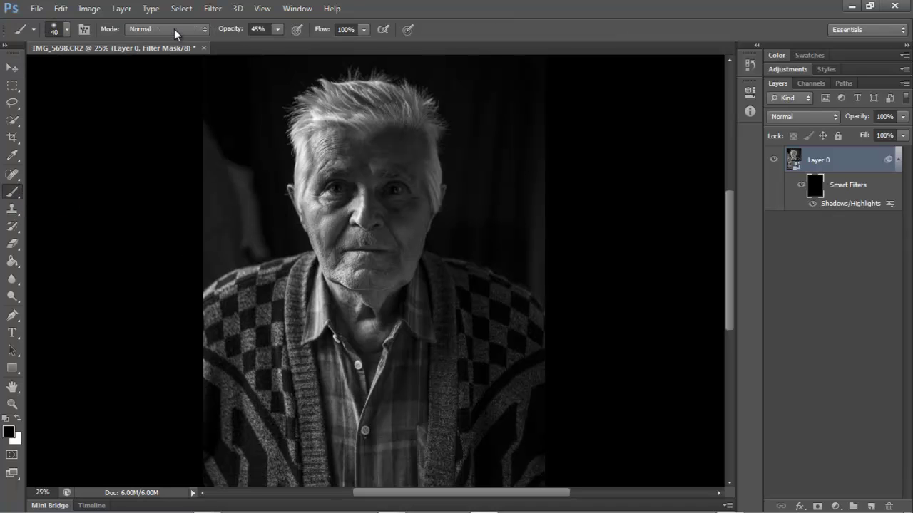
{"action": "left_click", "coordinate": [63, 34]}
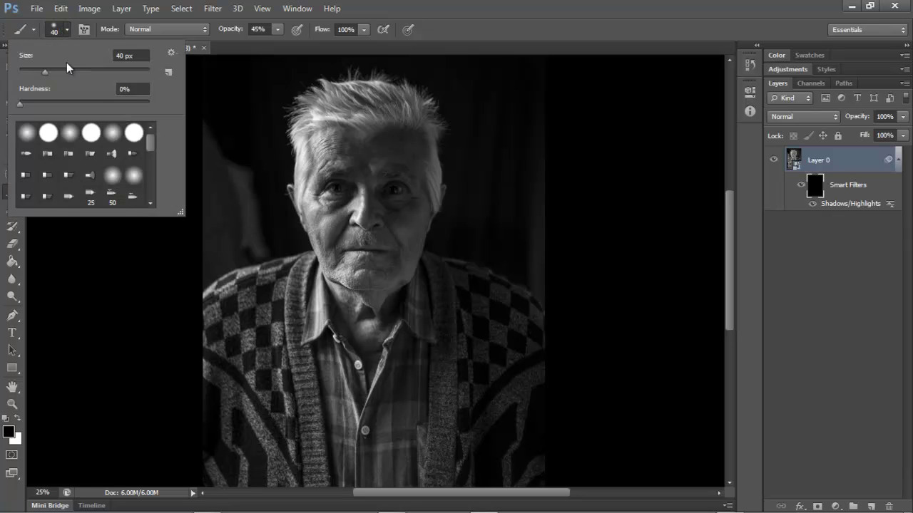
{"action": "mouse_move", "coordinate": [61, 74]}
{"action": "left_mouse_down"}
{"action": "mouse_move", "coordinate": [44, 76]}
{"action": "mouse_move", "coordinate": [86, 70]}
{"action": "left_mouse_up"}
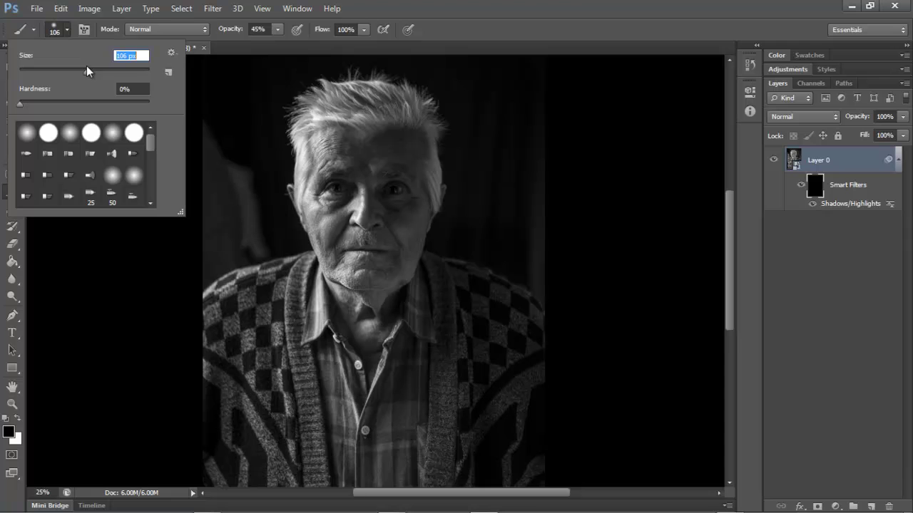
{"action": "left_click_drag", "start_coordinate": [91, 73], "coordinate": [132, 75]}
{"action": "key", "text": "Return"}
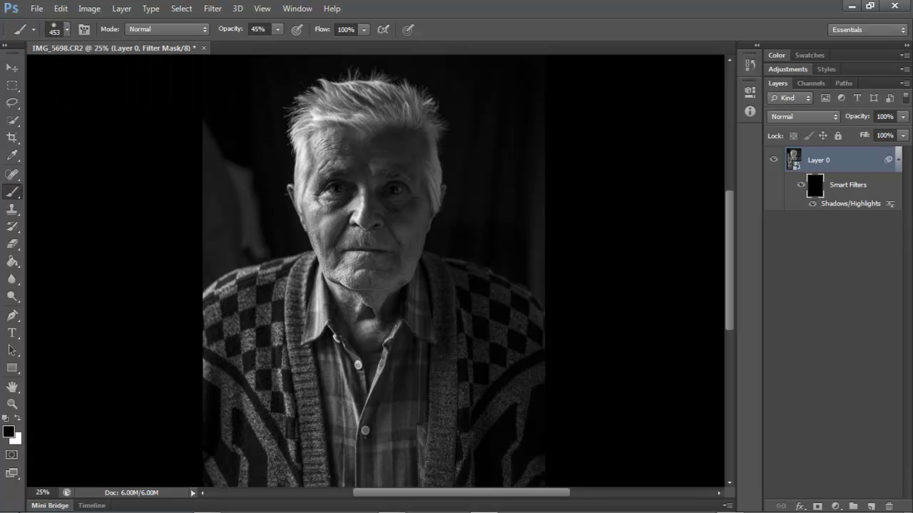
Make white the foreground colour and zoom to 50% on the hair and curtain
{"action": "left_click", "coordinate": [17, 417]}
{"action": "key", "text": "ctrl+plus"}
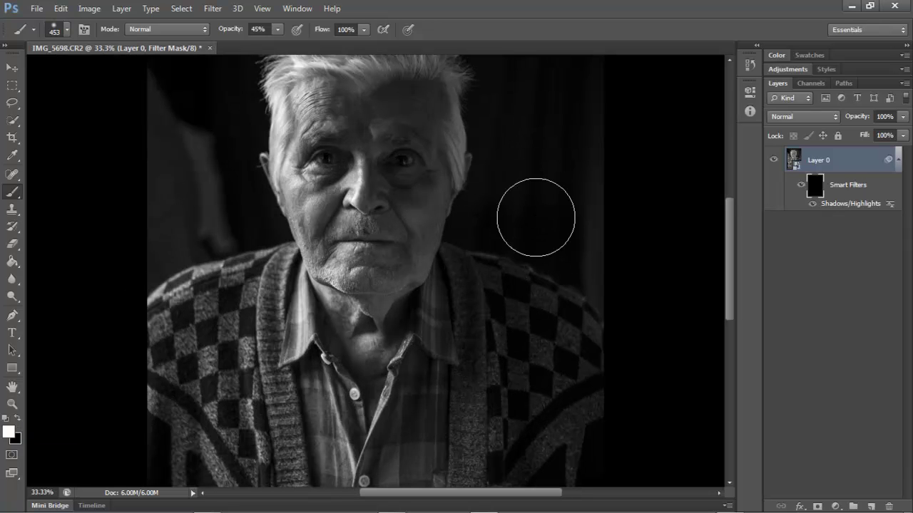
{"action": "key", "text": "ctrl+plus"}
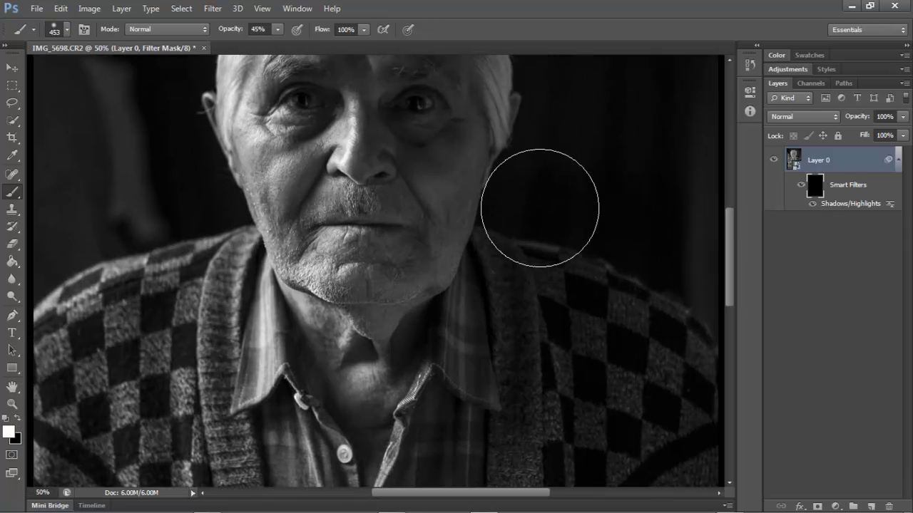
{"action": "mouse_move", "coordinate": [539, 207]}
{"action": "left_mouse_down"}
{"action": "mouse_move", "coordinate": [511, 281]}
{"action": "mouse_move", "coordinate": [509, 265]}
{"action": "left_mouse_up"}
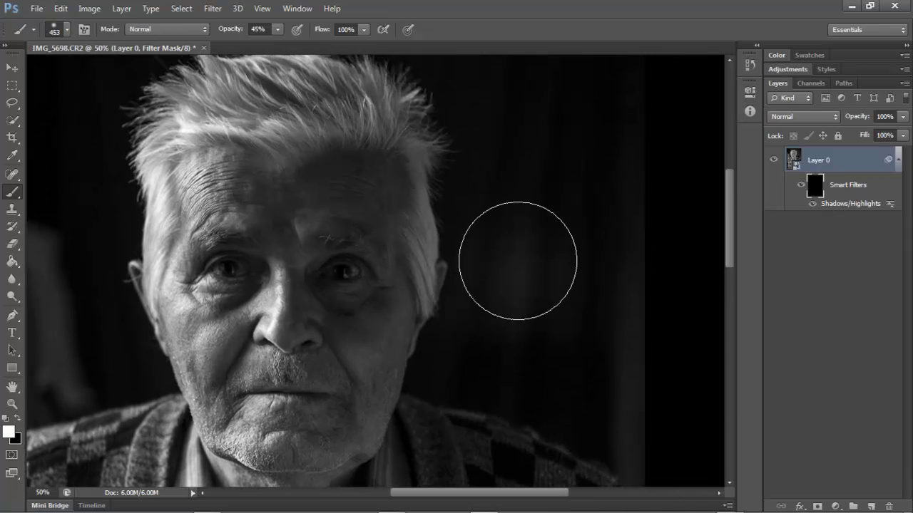
Paint the mask over the curtain right, above and left of the head, then restore black
{"action": "mouse_move", "coordinate": [506, 191]}
{"action": "left_mouse_down"}
{"action": "mouse_move", "coordinate": [593, 231]}
{"action": "mouse_move", "coordinate": [589, 238]}
{"action": "left_mouse_up"}
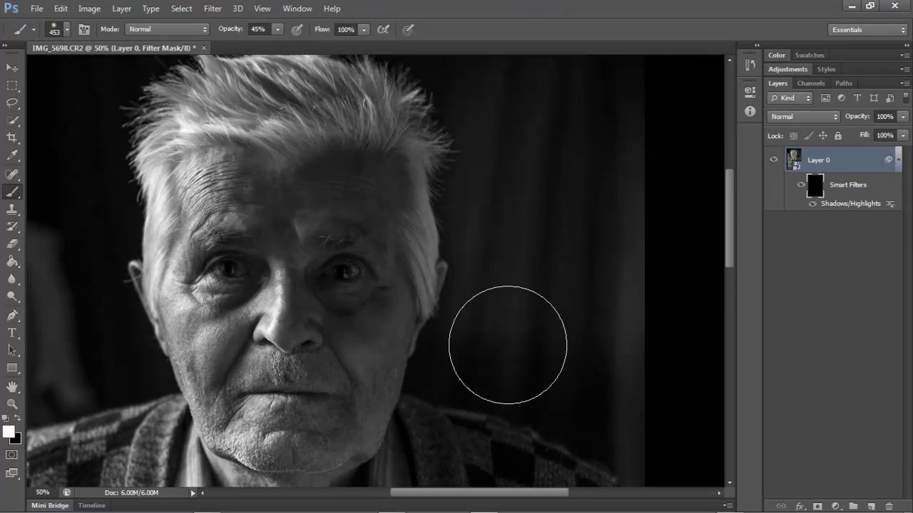
{"action": "left_click_drag", "start_coordinate": [472, 368], "coordinate": [634, 378]}
{"action": "left_click_drag", "start_coordinate": [534, 238], "coordinate": [576, 359]}
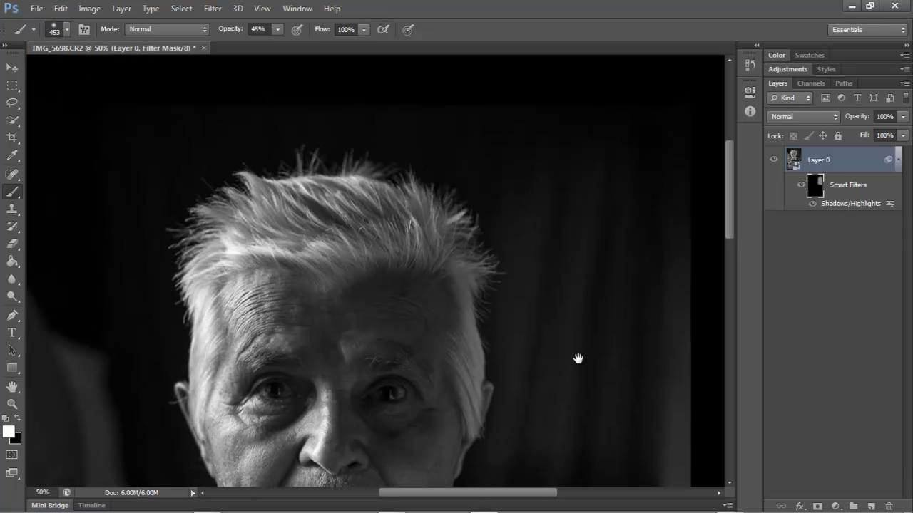
{"action": "mouse_move", "coordinate": [533, 214]}
{"action": "left_mouse_down"}
{"action": "mouse_move", "coordinate": [421, 96]}
{"action": "mouse_move", "coordinate": [609, 95]}
{"action": "mouse_move", "coordinate": [407, 102]}
{"action": "mouse_move", "coordinate": [325, 118]}
{"action": "mouse_move", "coordinate": [525, 126]}
{"action": "left_mouse_up"}
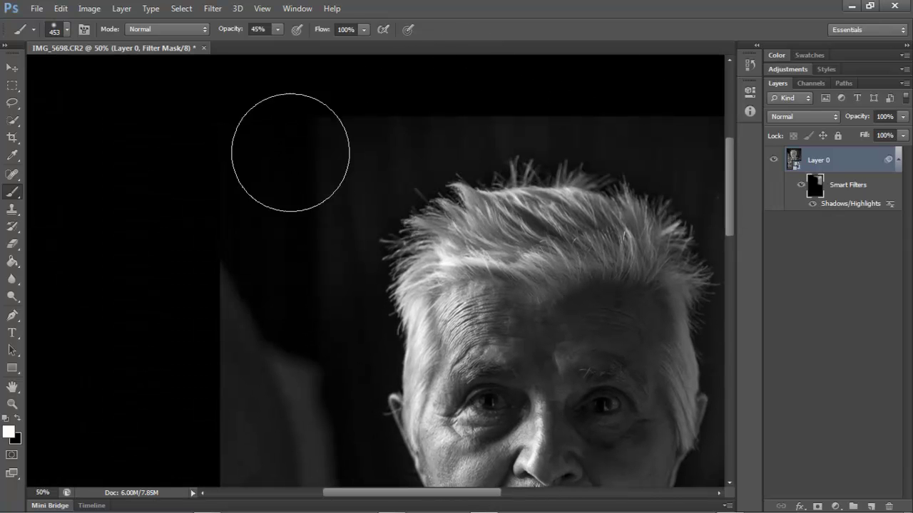
{"action": "left_click_drag", "start_coordinate": [312, 224], "coordinate": [318, 121]}
{"action": "mouse_move", "coordinate": [332, 271]}
{"action": "left_mouse_down"}
{"action": "mouse_move", "coordinate": [328, 210]}
{"action": "mouse_move", "coordinate": [261, 358]}
{"action": "mouse_move", "coordinate": [292, 300]}
{"action": "left_mouse_up"}
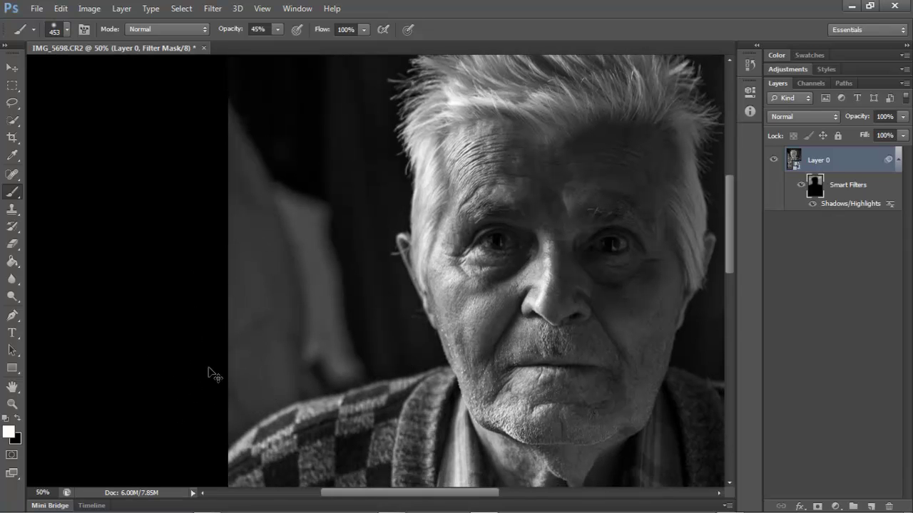
{"action": "key", "text": "ctrl+minus"}
{"action": "key", "text": "ctrl+minus"}
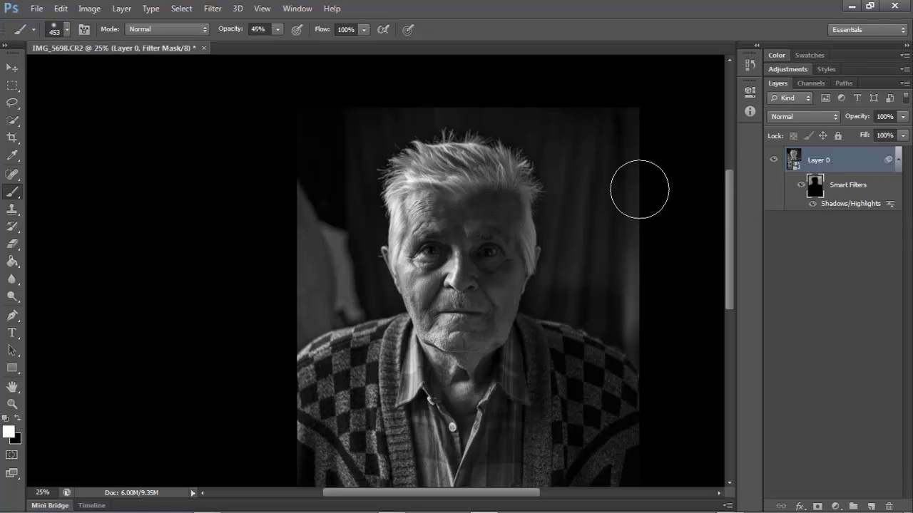
{"action": "left_click_drag", "start_coordinate": [642, 295], "coordinate": [606, 267]}
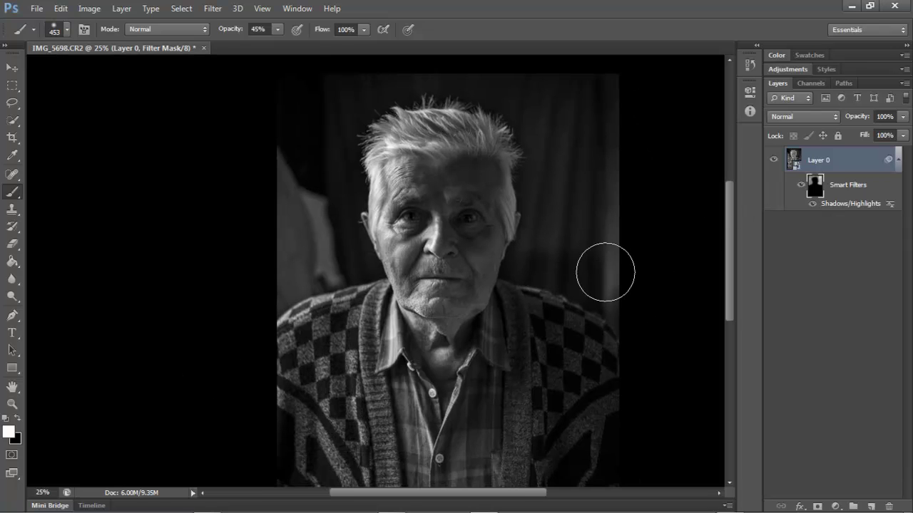
{"action": "key", "text": "x"}
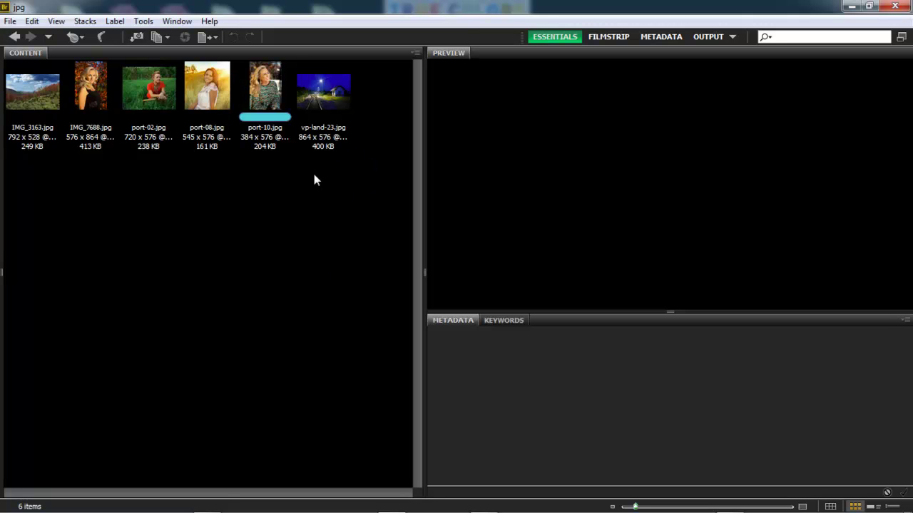
Select all six JPEGs in the jpg folder and bring up their context menu
{"action": "key", "text": "ctrl+a"}
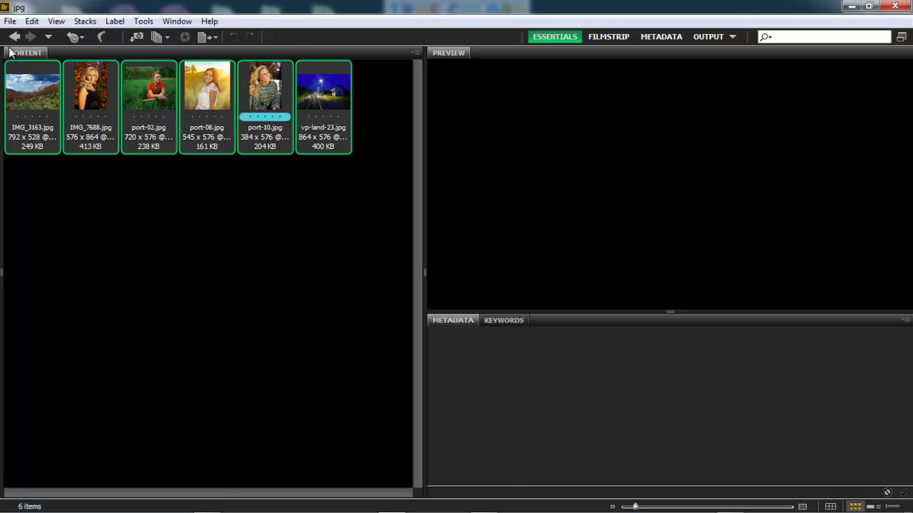
{"action": "right_click", "coordinate": [43, 100]}
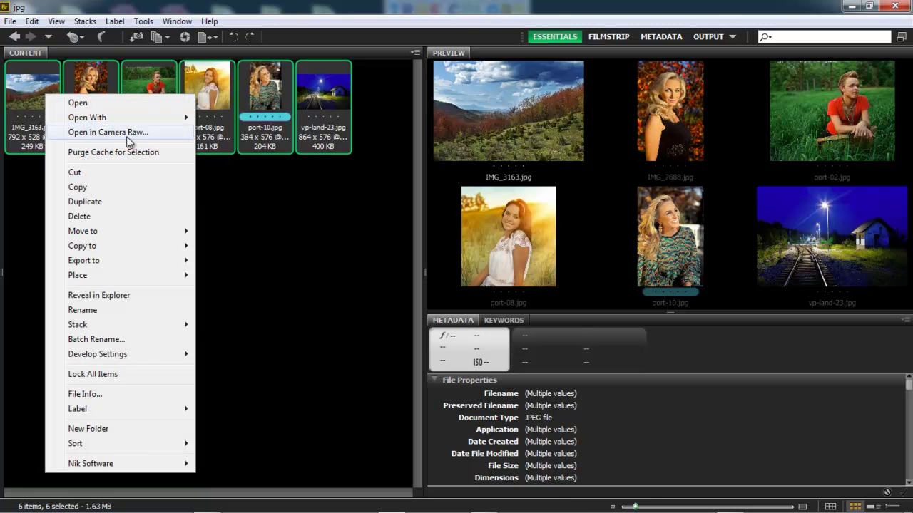
Open the six JPEGs in Camera Raw, viewing the IMG_7688 and port-08 portraits
{"action": "left_click", "coordinate": [128, 138]}
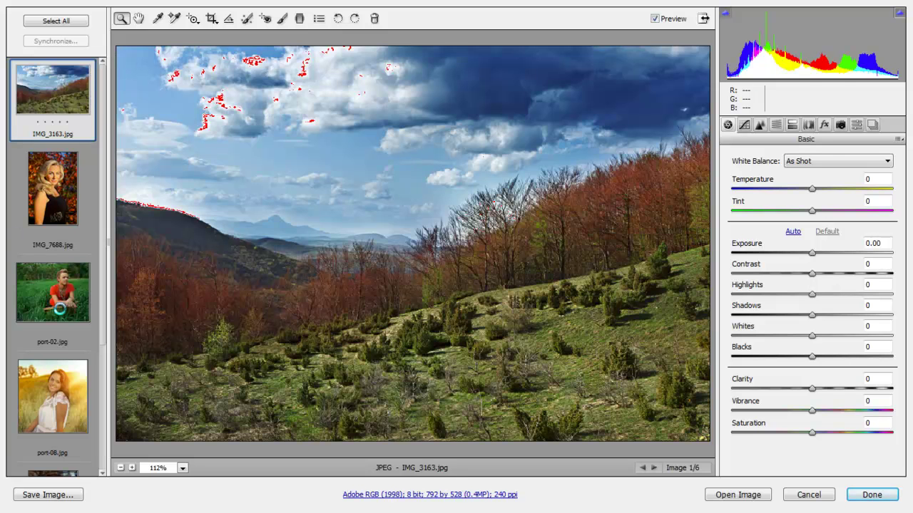
{"action": "left_click", "coordinate": [55, 178]}
{"action": "left_click", "coordinate": [54, 367]}
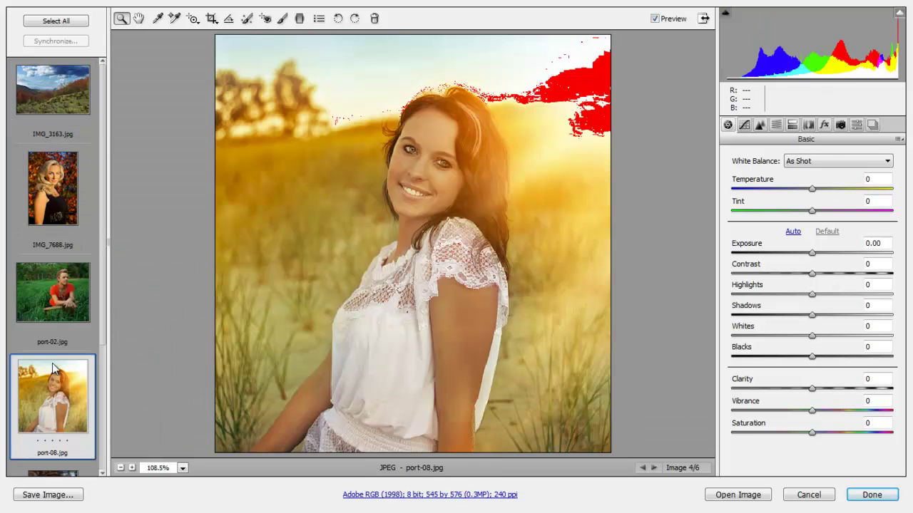
{"action": "left_click", "coordinate": [67, 24]}
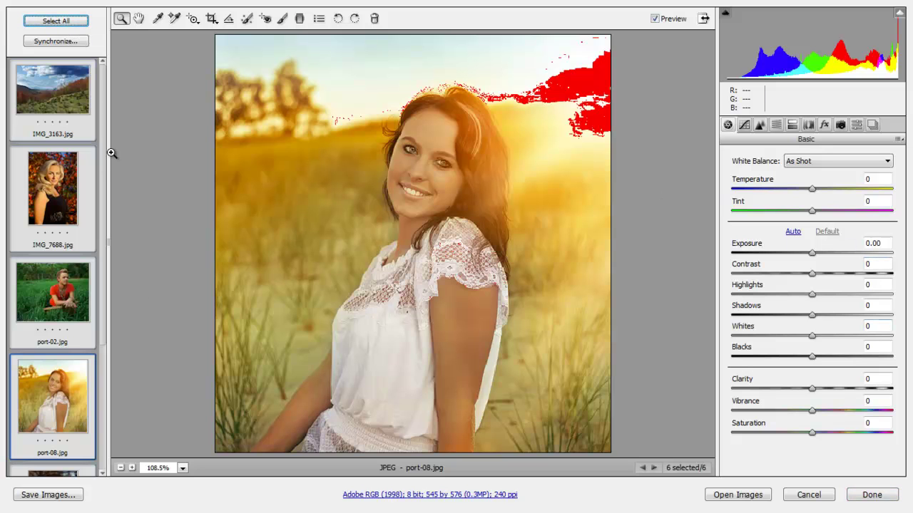
Give IMG_3163.jpg alone a Clarity of +17, then select all six images again
{"action": "left_click", "coordinate": [47, 100]}
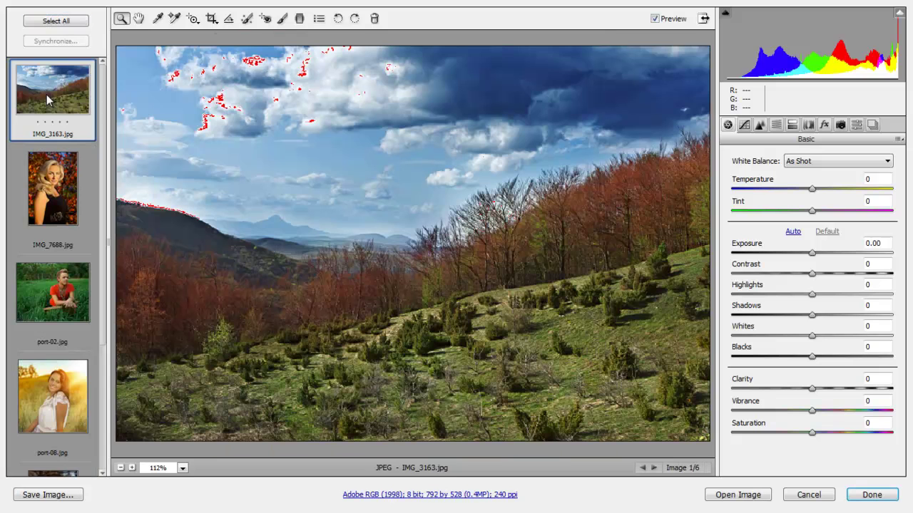
{"action": "left_click", "coordinate": [841, 389]}
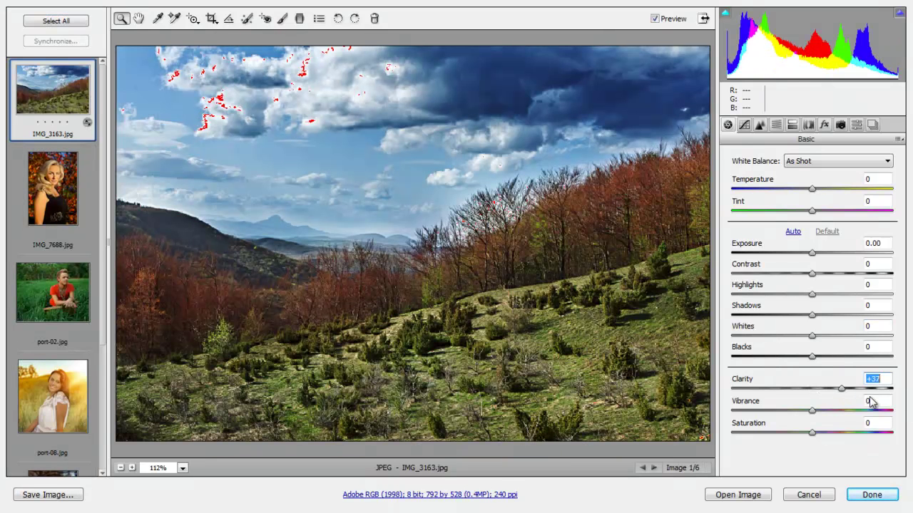
{"action": "left_click_drag", "start_coordinate": [848, 391], "coordinate": [826, 394]}
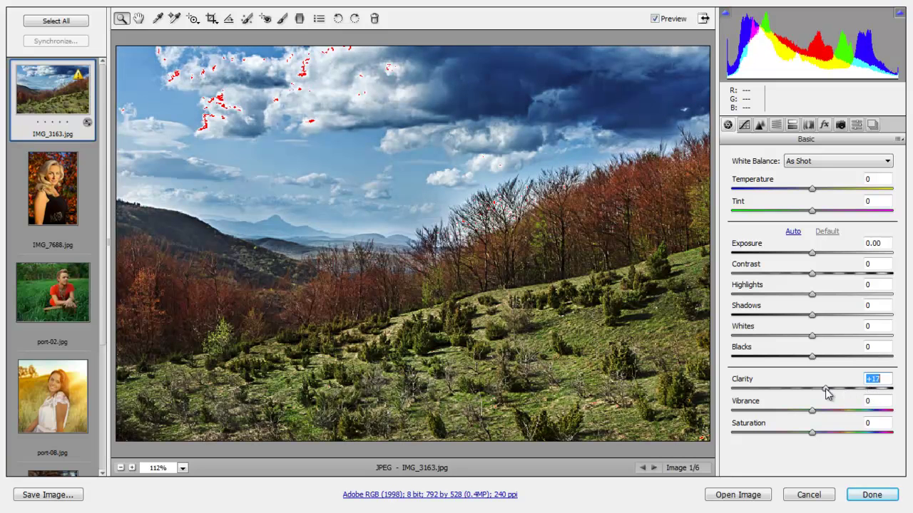
{"action": "left_click", "coordinate": [78, 21]}
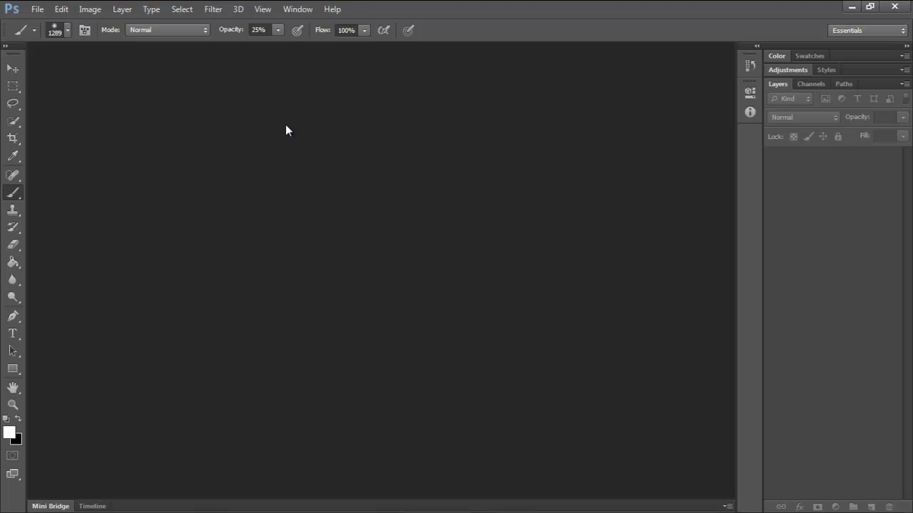
Show the Performance preferences: 1953 MB (60%) of 3255 MB RAM, 20 History States
{"action": "key", "text": "ctrl+k"}
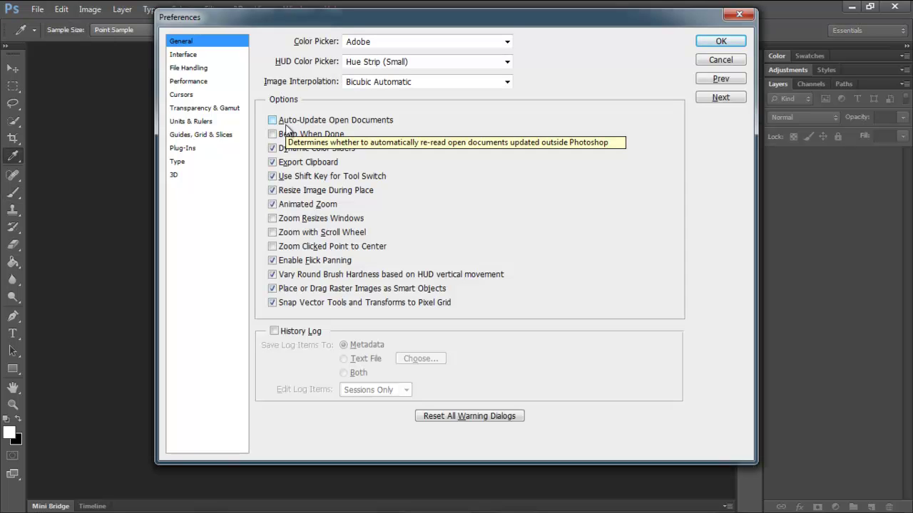
{"action": "left_click", "coordinate": [182, 81]}
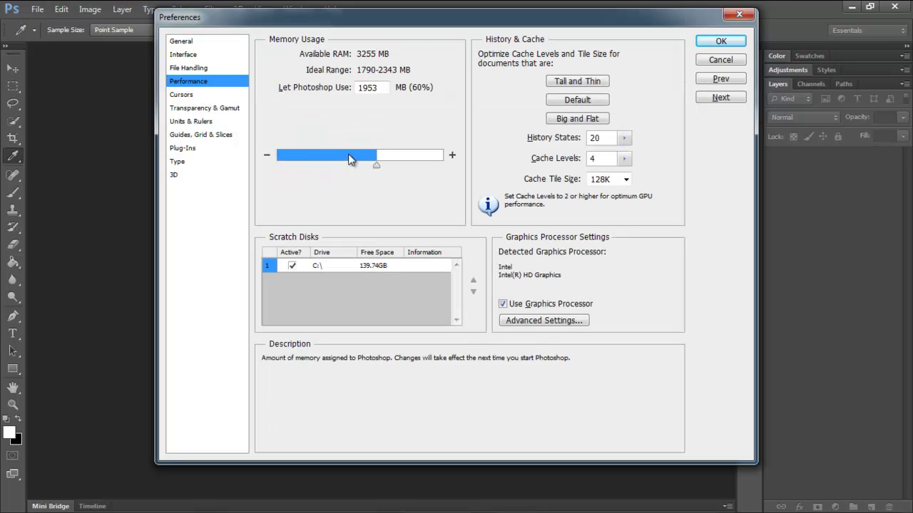